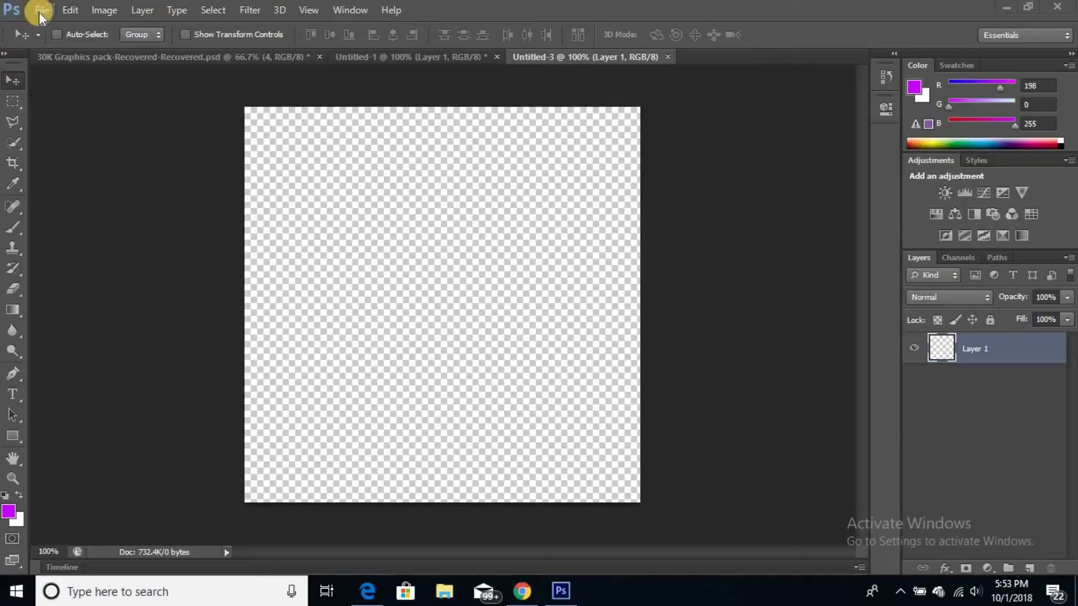
Place the town image and scale it to fill the square canvas.
{"action": "left_click", "coordinate": [91, 269]}
{"action": "double_click", "coordinate": [399, 448]}
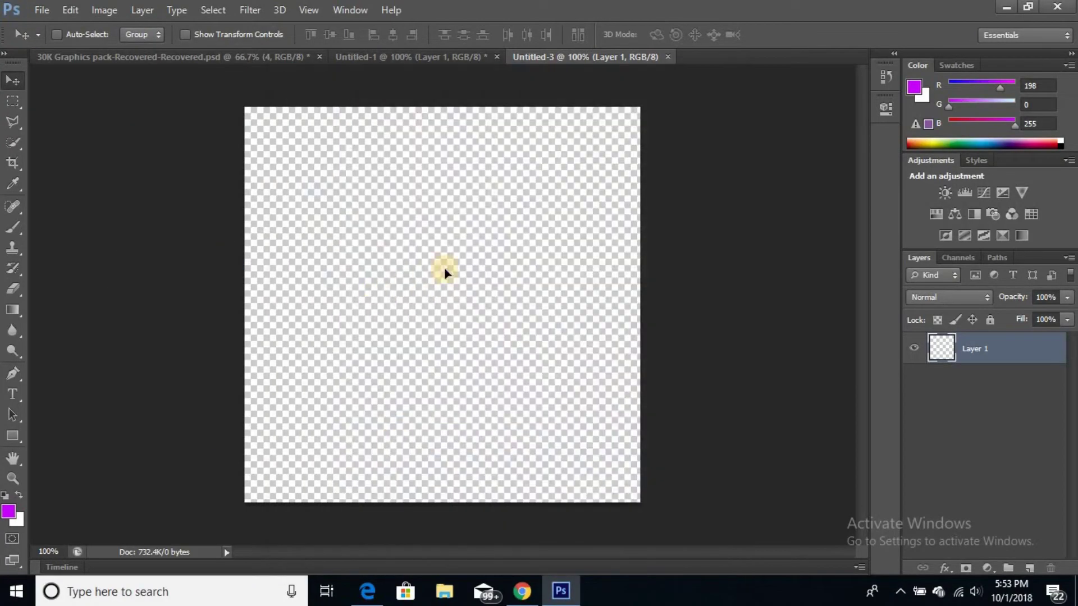
{"action": "left_click_drag", "start_coordinate": [642, 195], "coordinate": [810, 106]}
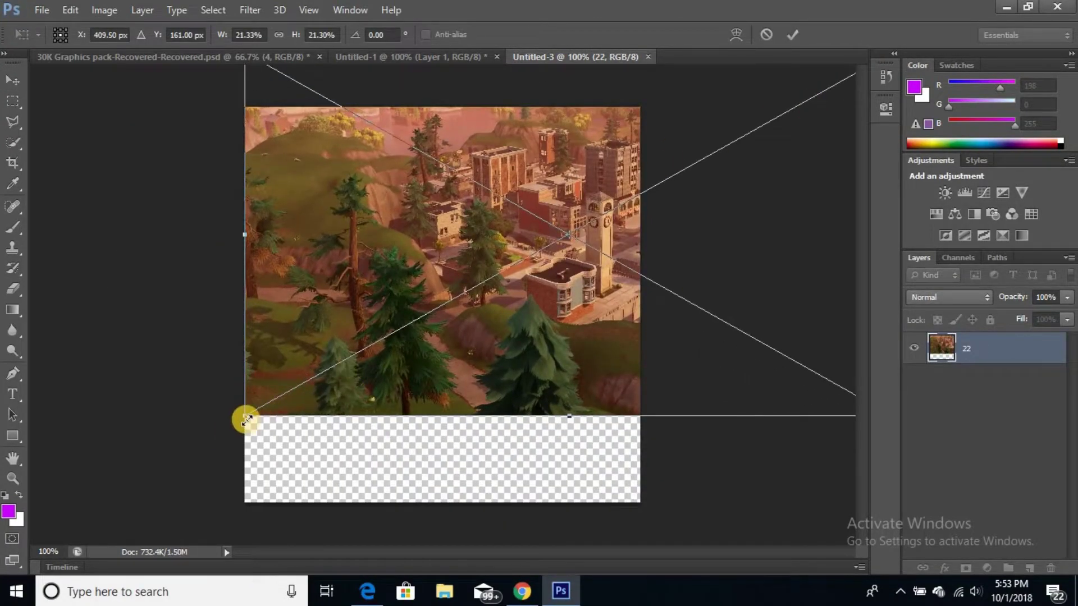
{"action": "left_click_drag", "start_coordinate": [245, 416], "coordinate": [19, 545]}
{"action": "left_click_drag", "start_coordinate": [283, 329], "coordinate": [283, 340]}
{"action": "left_click", "coordinate": [792, 34]}
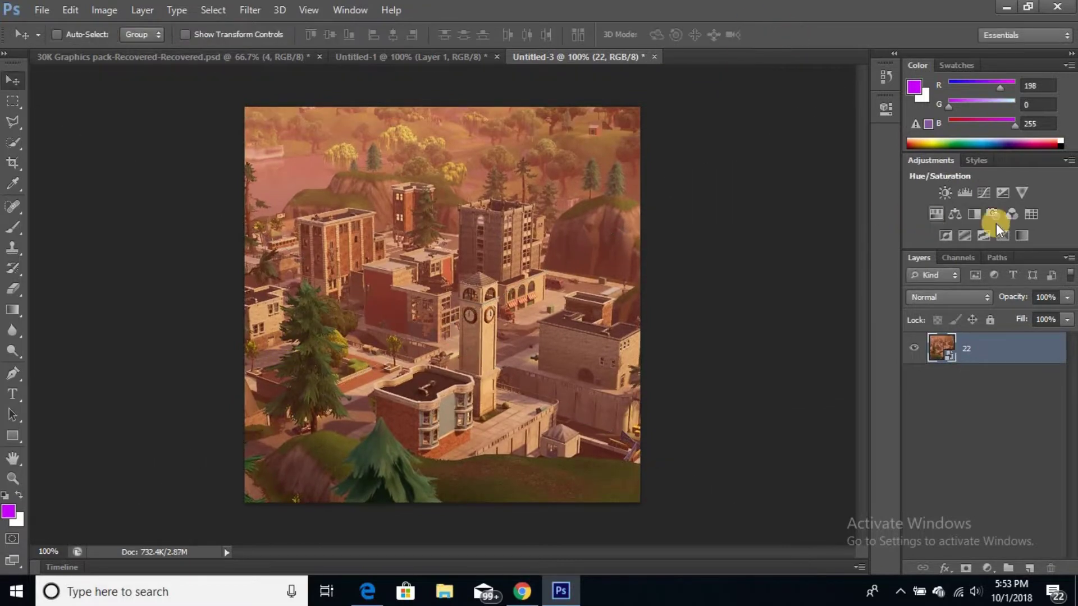
Add a Black & White adjustment and a high-contrast Curves adjustment.
{"action": "left_click", "coordinate": [974, 214]}
{"action": "left_click", "coordinate": [983, 192]}
{"action": "left_click_drag", "start_coordinate": [744, 291], "coordinate": [755, 293]}
{"action": "left_click_drag", "start_coordinate": [793, 229], "coordinate": [801, 189]}
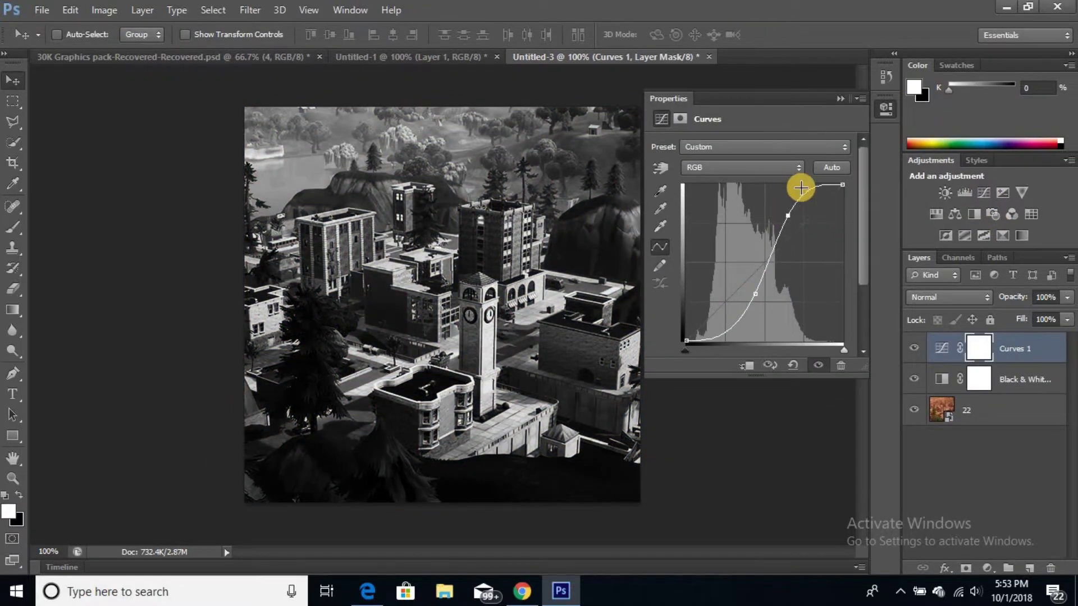
{"action": "left_click", "coordinate": [840, 98]}
Paint a new layer solid purple and set it to Overlay to tint the town.
{"action": "left_click", "coordinate": [1029, 568]}
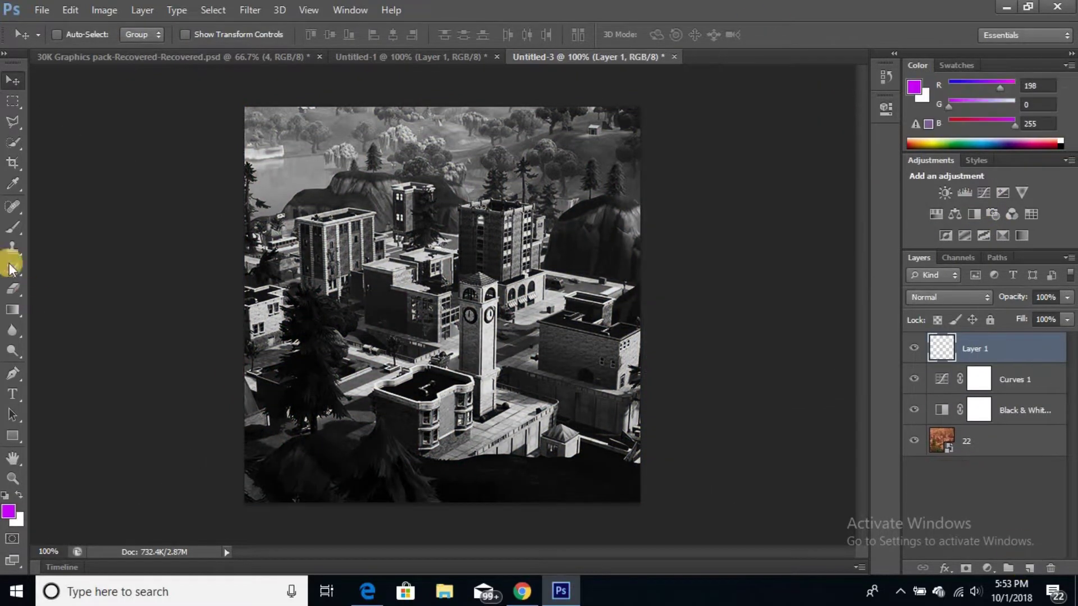
{"action": "left_click", "coordinate": [12, 227]}
{"action": "mouse_move", "coordinate": [372, 196]}
{"action": "left_mouse_down"}
{"action": "mouse_move", "coordinate": [125, 269]}
{"action": "mouse_move", "coordinate": [642, 469]}
{"action": "left_mouse_up"}
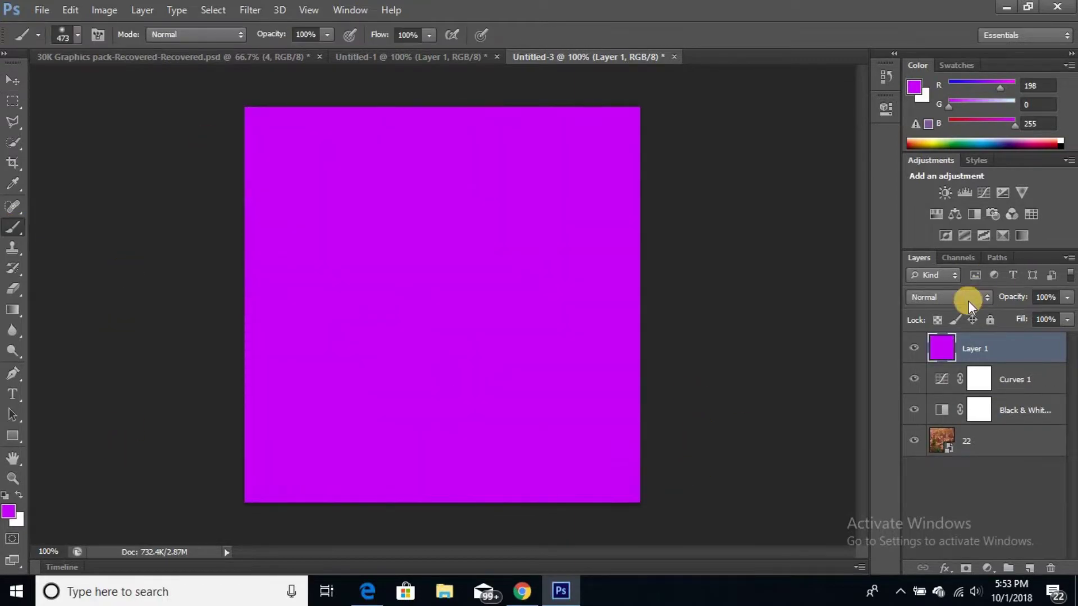
{"action": "left_click", "coordinate": [948, 297]}
{"action": "left_click", "coordinate": [961, 194]}
Save the Ravage outfit image from the browser as 'Ravage' in the Character Cutouts folder.
{"action": "left_click", "coordinate": [522, 591]}
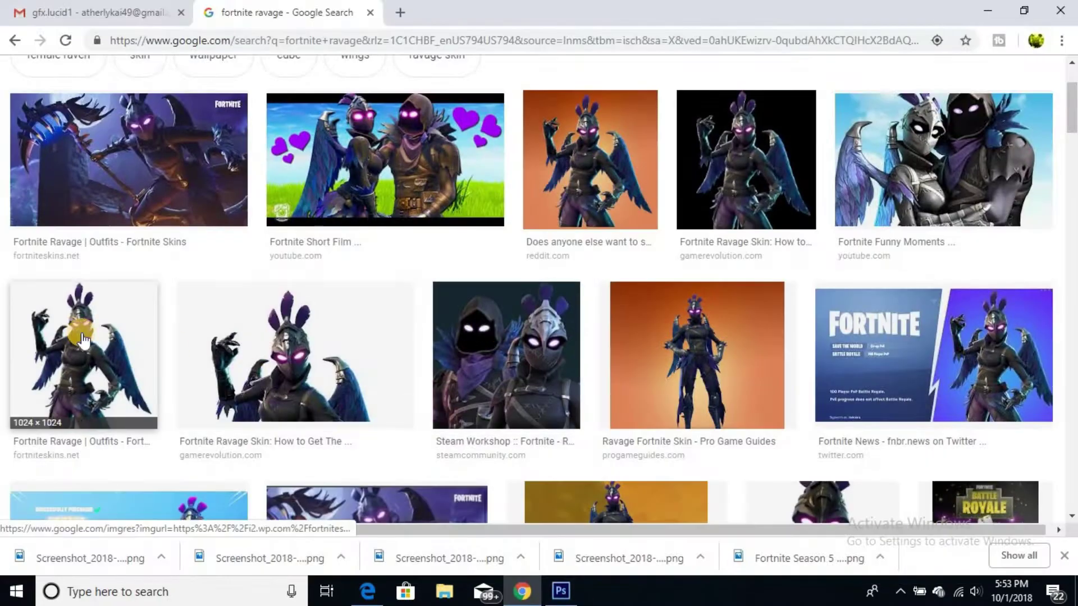
{"action": "left_click", "coordinate": [84, 354]}
{"action": "right_click", "coordinate": [292, 342]}
{"action": "left_click", "coordinate": [362, 238]}
{"action": "type", "text": "Ravage"}
{"action": "left_click", "coordinate": [79, 85]}
{"action": "double_click", "coordinate": [203, 109]}
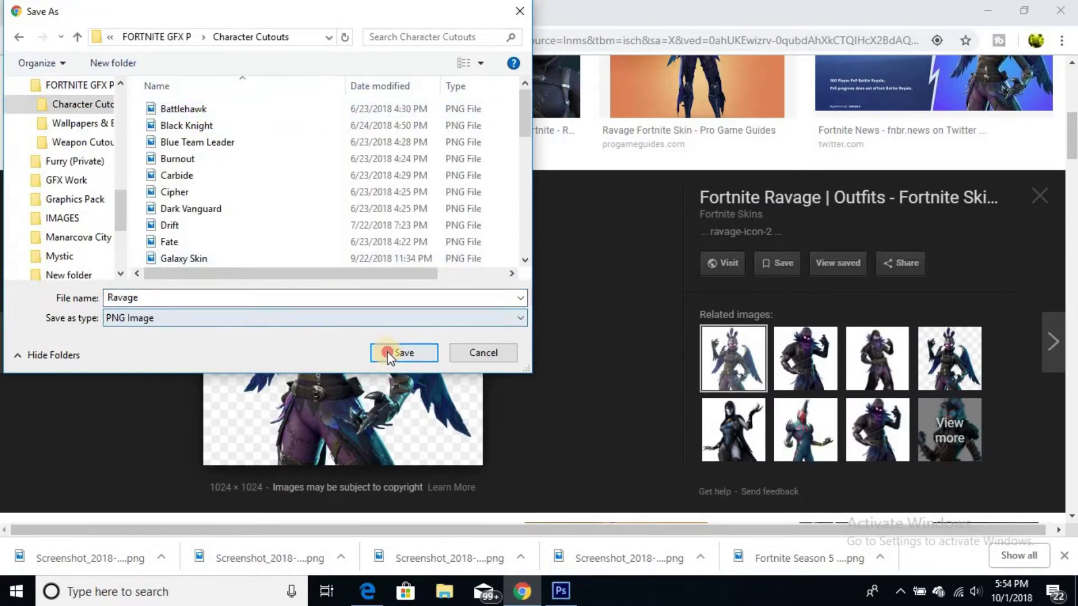
{"action": "left_click", "coordinate": [395, 352]}
{"action": "left_click", "coordinate": [988, 10]}
{"action": "left_click", "coordinate": [42, 9]}
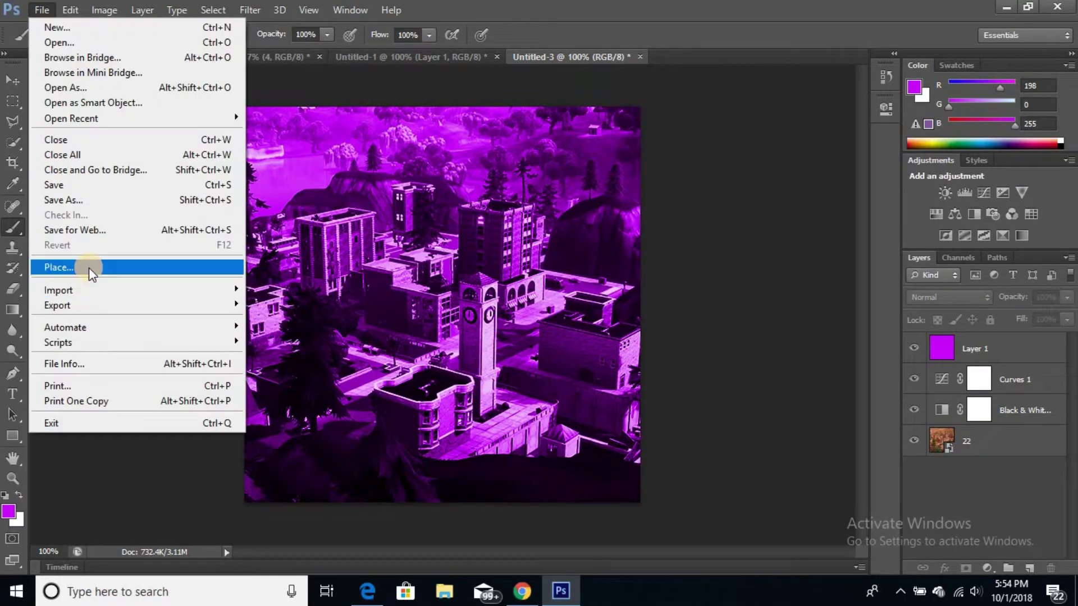
Place the Ravage cutout from the Character Cutouts folder over the town.
{"action": "left_click", "coordinate": [89, 269]}
{"action": "left_click", "coordinate": [321, 276]}
{"action": "double_click", "coordinate": [439, 372]}
{"action": "double_click", "coordinate": [440, 200]}
{"action": "double_click", "coordinate": [393, 160]}
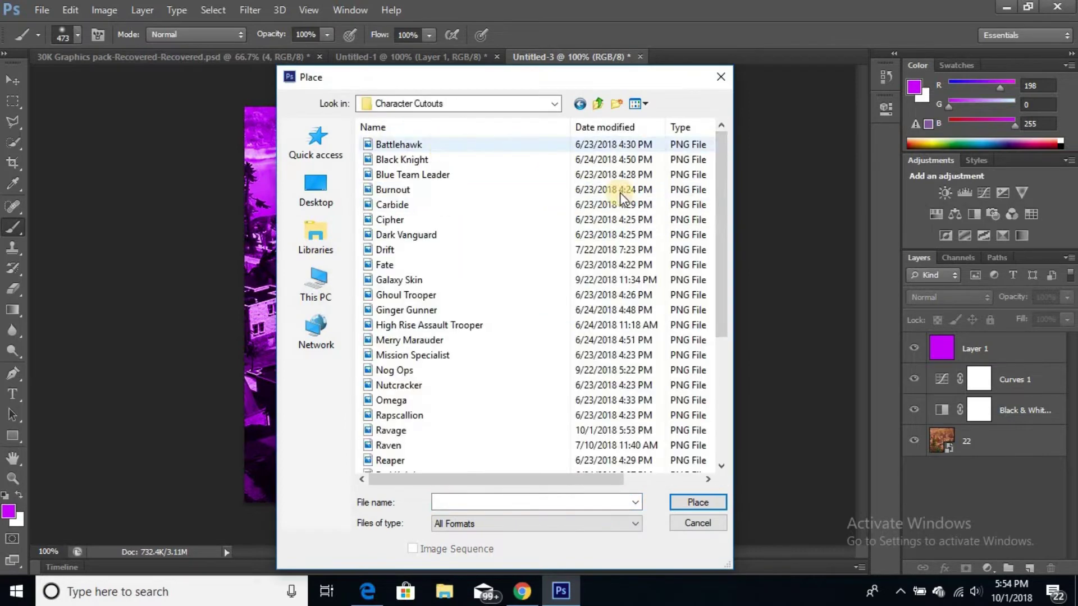
{"action": "scroll", "coordinate": [429, 348], "scroll_direction": "down", "scroll_amount": 3}
{"action": "left_click", "coordinate": [393, 325]}
{"action": "left_click", "coordinate": [710, 508]}
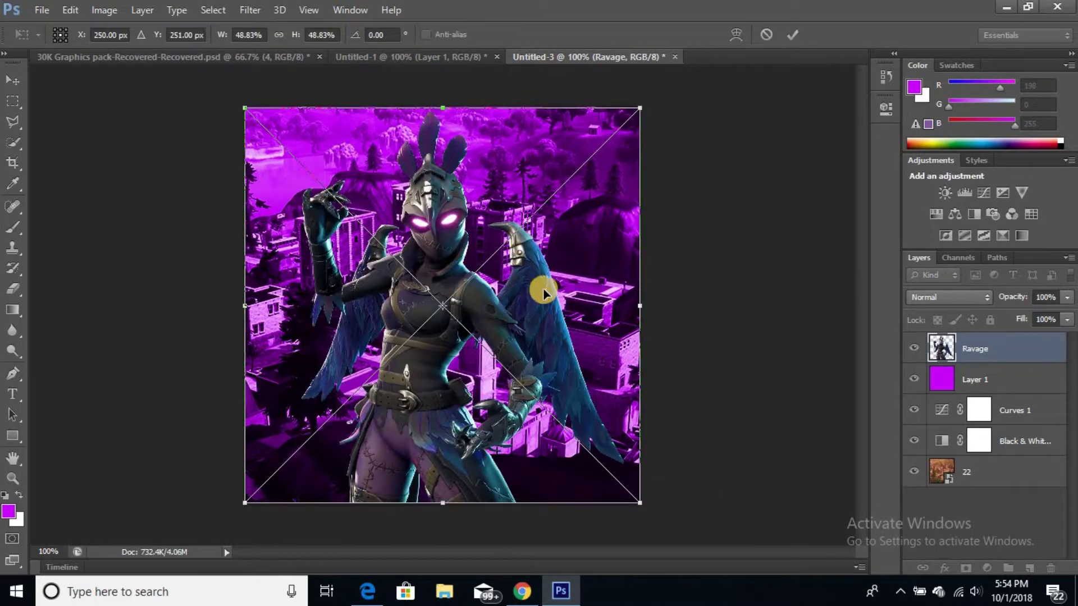
{"action": "left_click", "coordinate": [792, 34]}
Add two Brightness/Contrast adjustments with Contrast raised to 100.
{"action": "key", "text": "b"}
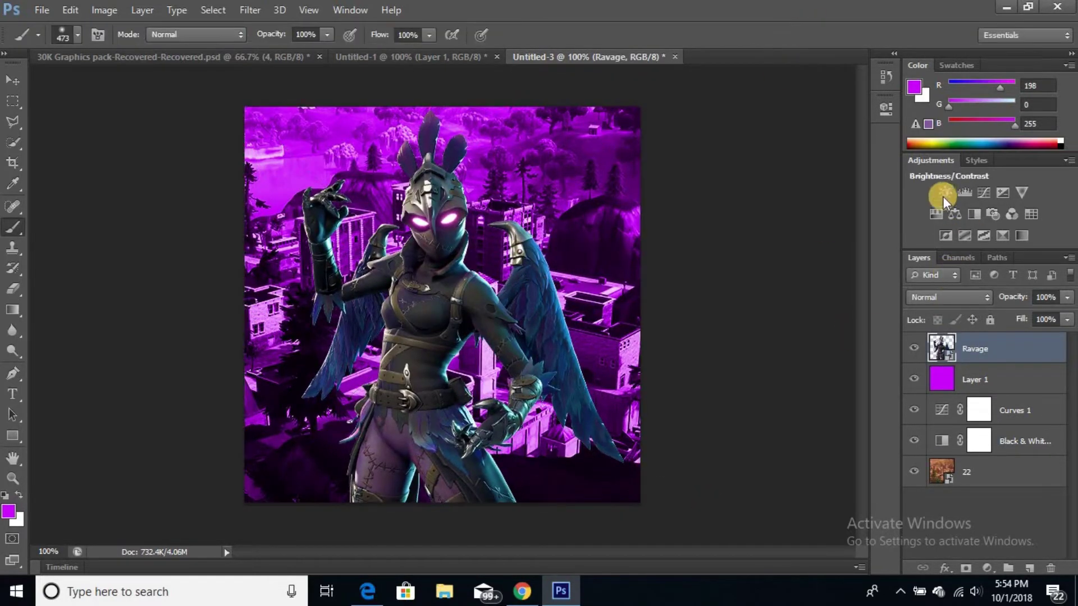
{"action": "left_click", "coordinate": [943, 197]}
{"action": "left_click", "coordinate": [944, 192]}
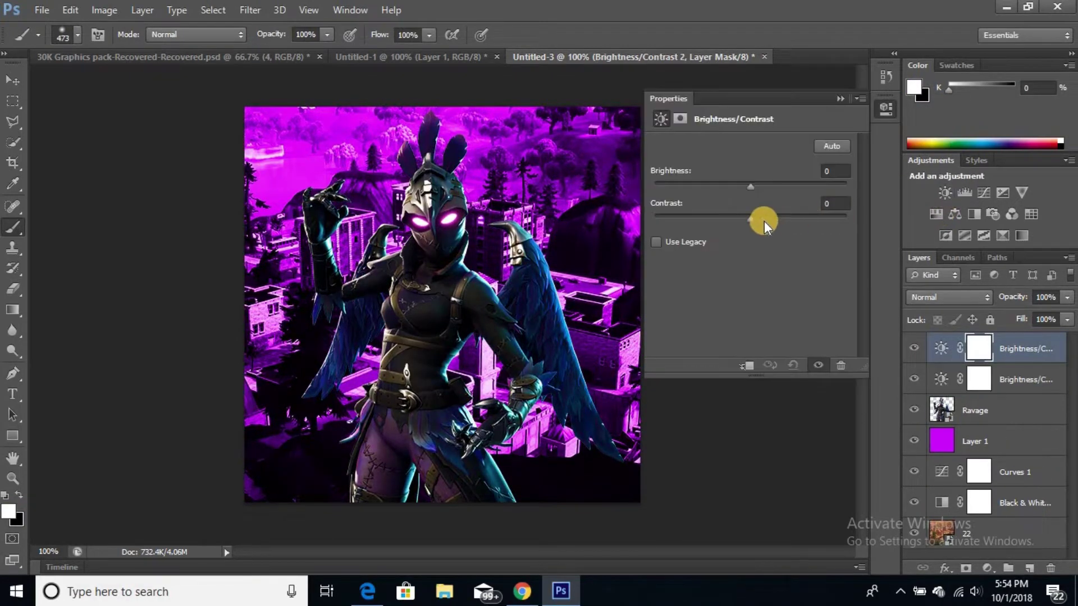
{"action": "left_click_drag", "start_coordinate": [750, 218], "coordinate": [867, 218]}
{"action": "left_click", "coordinate": [840, 99]}
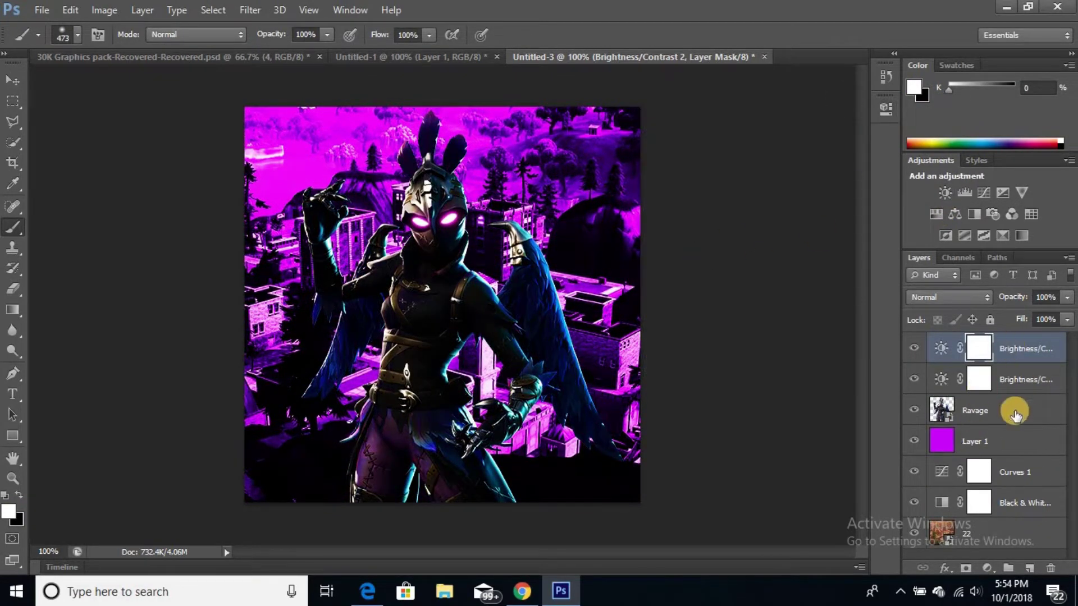
Enable a Stroke layer effect on the Ravage layer.
{"action": "double_click", "coordinate": [1016, 413]}
{"action": "left_click", "coordinate": [572, 173]}
{"action": "left_click", "coordinate": [590, 173]}
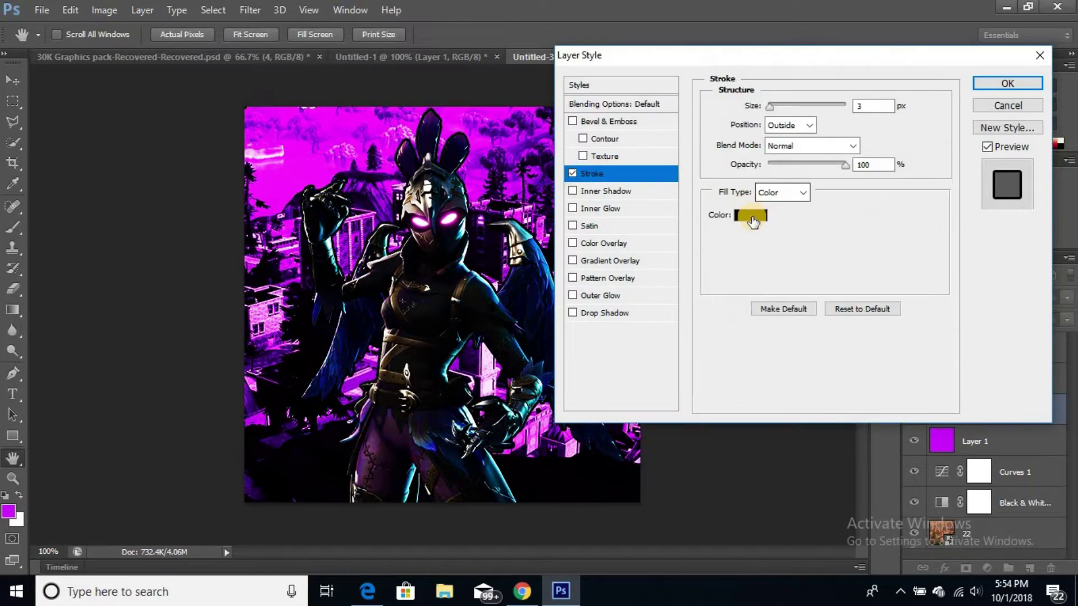
Give the Ravage stroke a white colour and 1 px size, and apply it.
{"action": "left_click", "coordinate": [751, 216]}
{"action": "left_click", "coordinate": [327, 100]}
{"action": "left_click", "coordinate": [700, 134]}
{"action": "double_click", "coordinate": [871, 106]}
{"action": "type", "text": "1"}
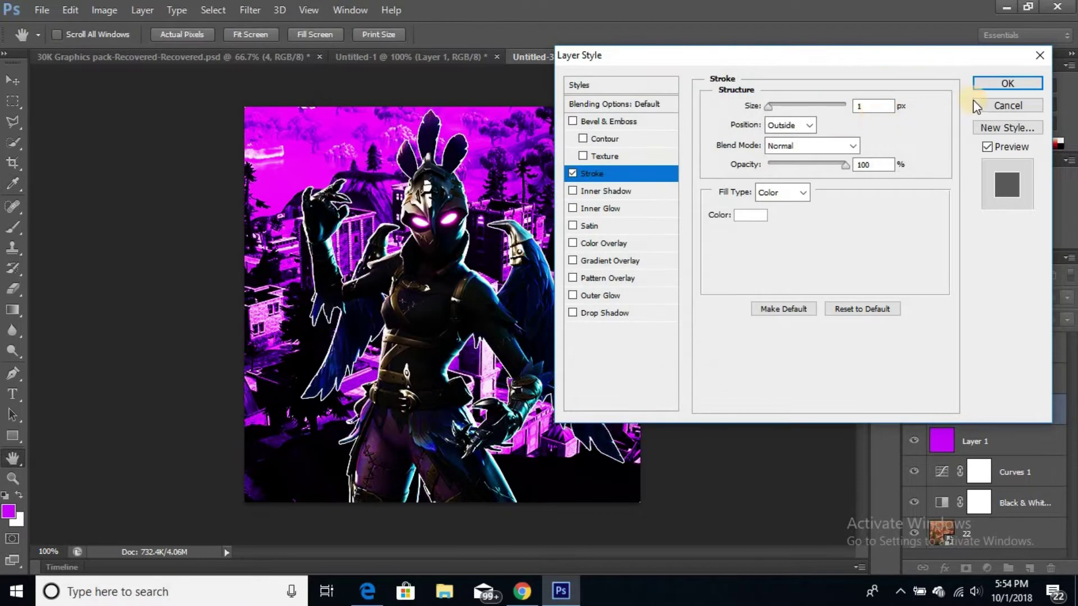
{"action": "left_click", "coordinate": [788, 193]}
{"action": "left_click", "coordinate": [775, 215]}
{"action": "left_click", "coordinate": [786, 216]}
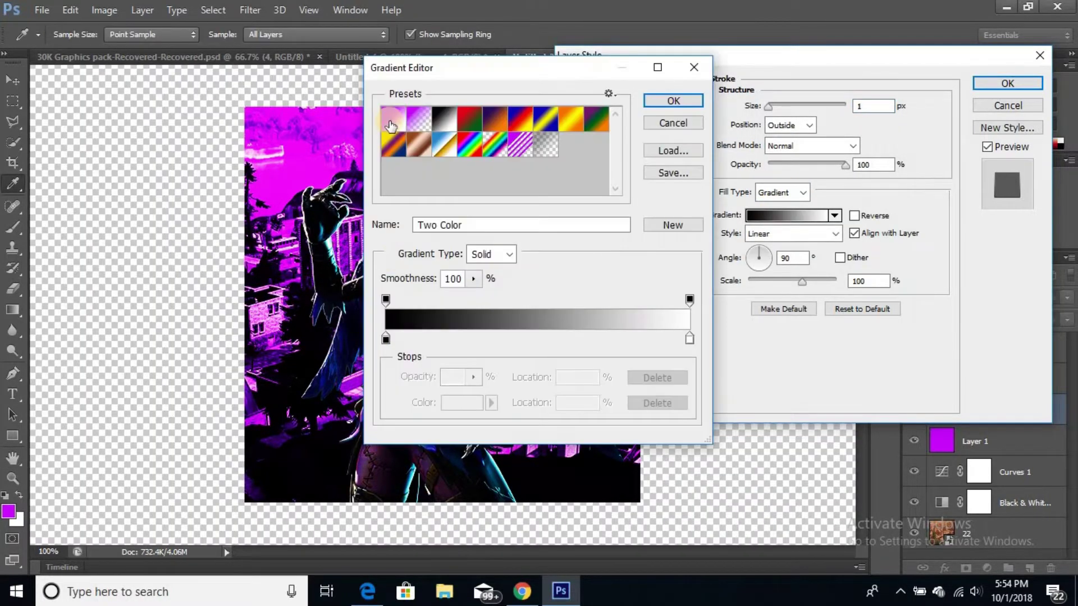
{"action": "left_click", "coordinate": [687, 98]}
{"action": "left_click", "coordinate": [984, 83]}
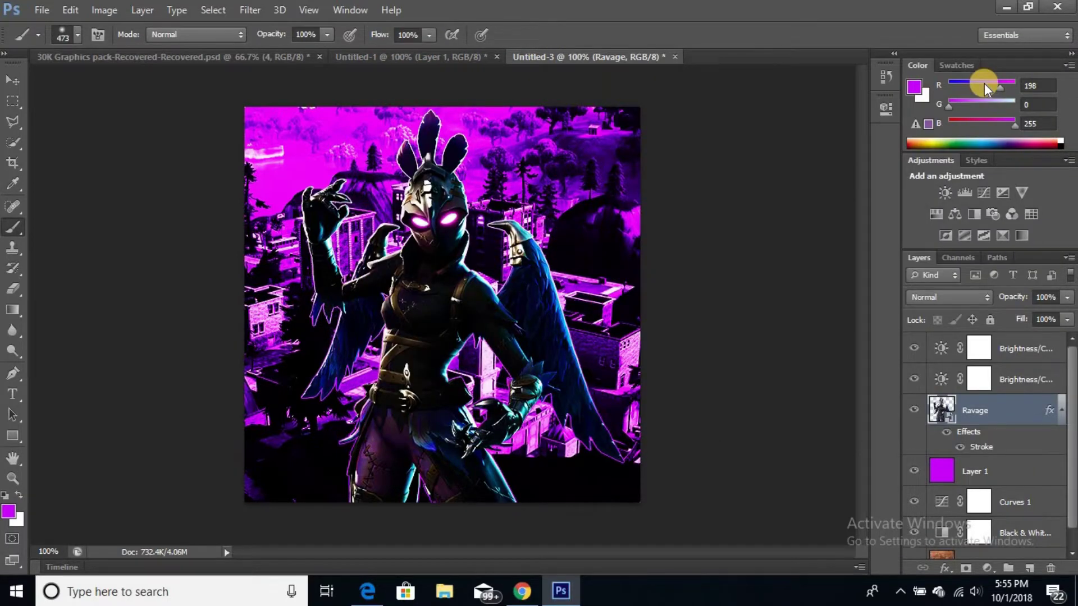
{"action": "left_click", "coordinate": [12, 393]}
{"action": "left_click", "coordinate": [392, 377]}
Type 'DARK' and 'VOID' as 200 pt text layers at the top of the stack.
{"action": "left_click_drag", "start_coordinate": [1023, 410], "coordinate": [1023, 339]}
{"action": "left_click", "coordinate": [358, 317]}
{"action": "left_click", "coordinate": [292, 35]}
{"action": "type", "text": "200"}
{"action": "key", "text": "Return"}
{"action": "type", "text": "DARK"}
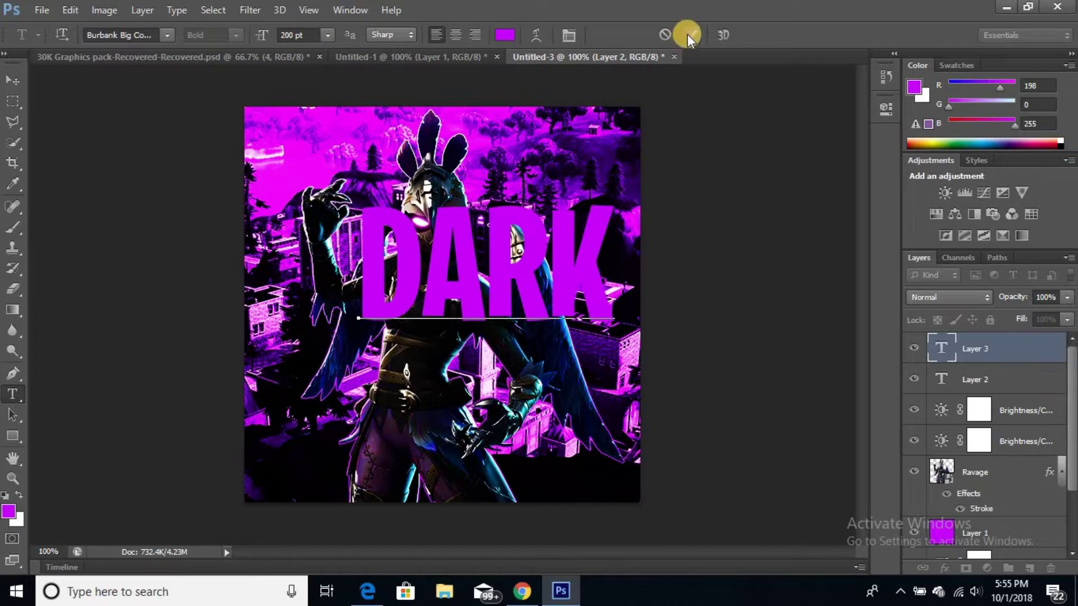
{"action": "left_click", "coordinate": [688, 35]}
{"action": "left_click", "coordinate": [377, 410]}
{"action": "type", "text": "VOID"}
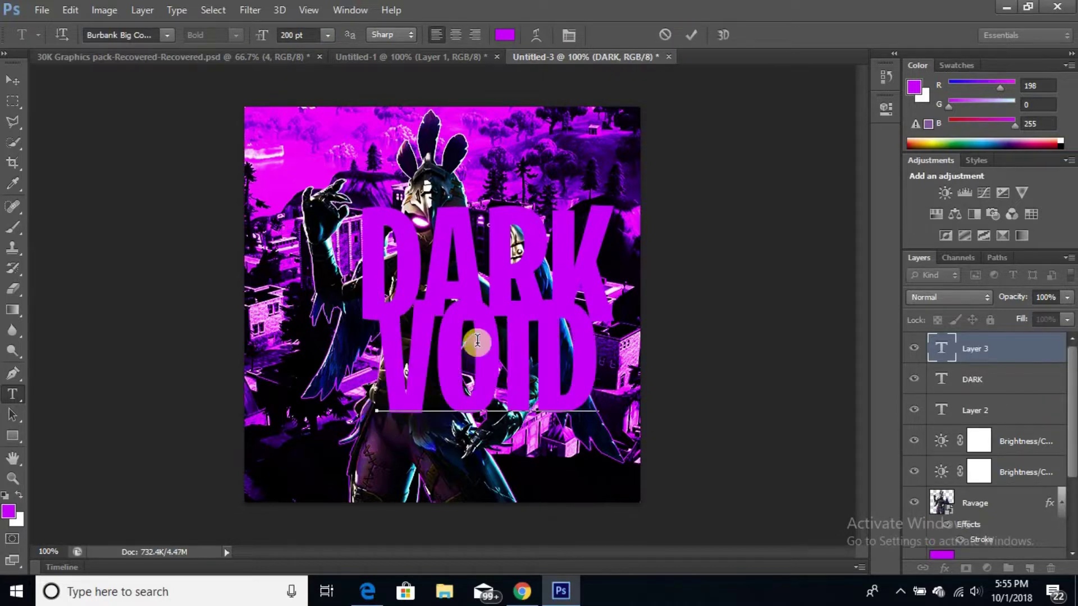
{"action": "left_click", "coordinate": [992, 381]}
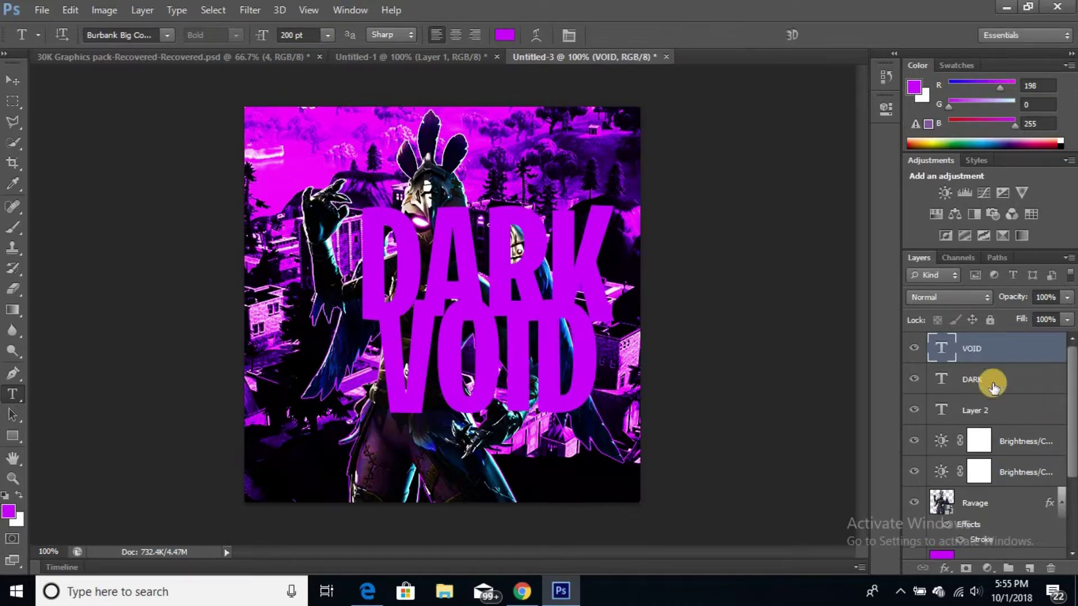
Change the titles to 'DaRK' and 'VOiD' and move VOiD below DaRK.
{"action": "left_click", "coordinate": [453, 259]}
{"action": "key", "text": "BackSpace"}
{"action": "type", "text": "a"}
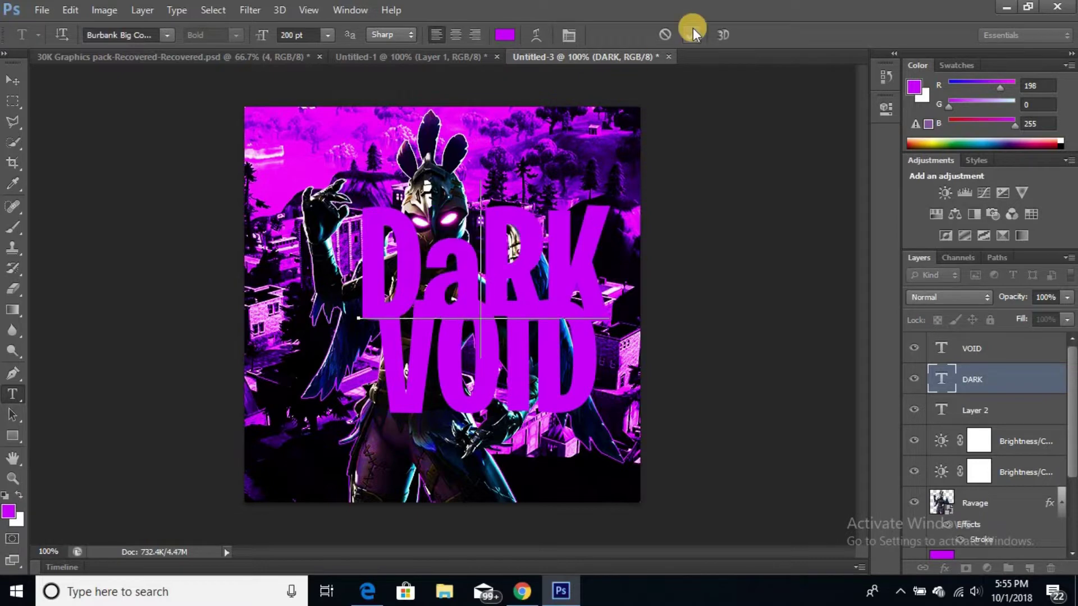
{"action": "left_click", "coordinate": [691, 35]}
{"action": "left_click", "coordinate": [954, 348]}
{"action": "left_click", "coordinate": [535, 381]}
{"action": "key", "text": "BackSpace"}
{"action": "type", "text": "i"}
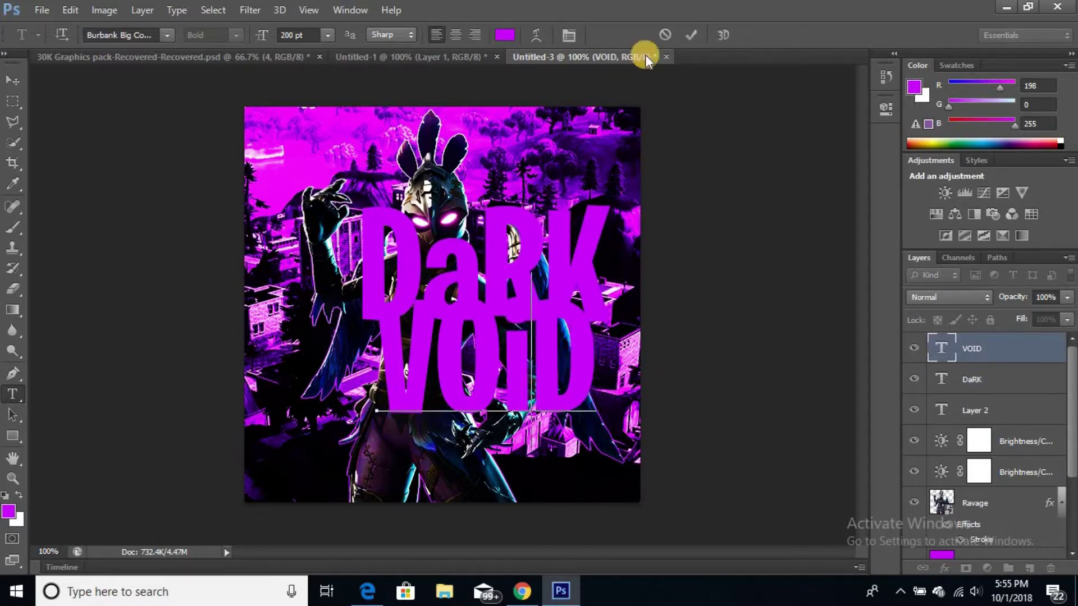
{"action": "left_click", "coordinate": [691, 35]}
{"action": "key", "text": "v"}
{"action": "left_click_drag", "start_coordinate": [561, 385], "coordinate": [530, 422]}
{"action": "left_click", "coordinate": [988, 379]}
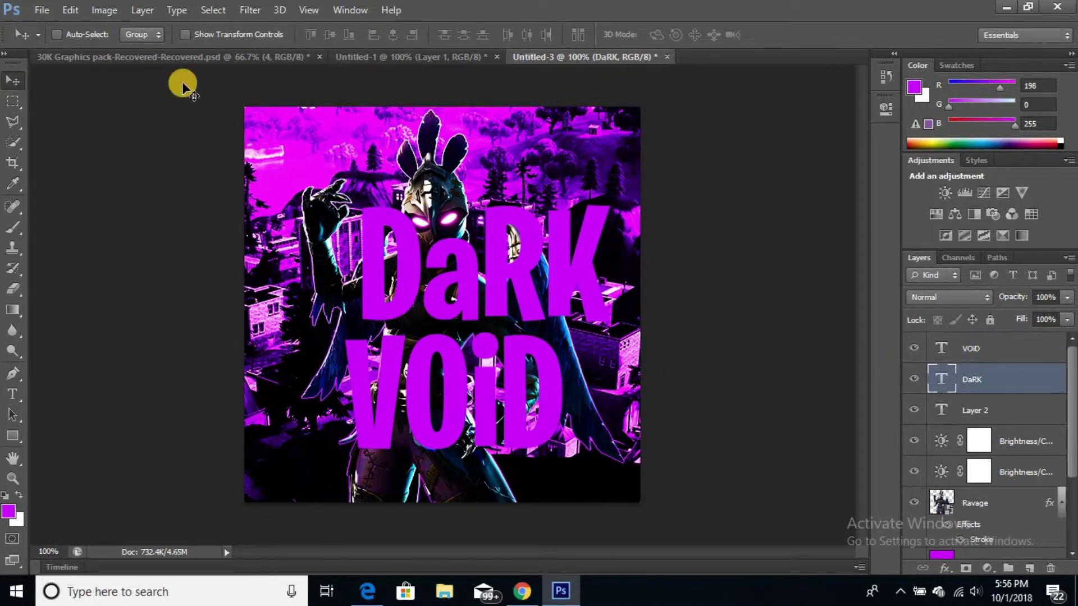
Try Winter Solstice, NOVA and Vermin Vibes, then set DaRK in Burbank Big Condensed.
{"action": "key", "text": "t"}
{"action": "left_click", "coordinate": [167, 35]}
{"action": "scroll", "coordinate": [244, 338], "scroll_direction": "down", "scroll_amount": 10}
{"action": "left_click", "coordinate": [245, 338]}
{"action": "left_click", "coordinate": [166, 35]}
{"action": "scroll", "coordinate": [270, 332], "scroll_direction": "up", "scroll_amount": 5}
{"action": "scroll", "coordinate": [309, 309], "scroll_direction": "up", "scroll_amount": 3}
{"action": "left_click", "coordinate": [239, 209]}
{"action": "left_click", "coordinate": [167, 35]}
{"action": "scroll", "coordinate": [297, 373], "scroll_direction": "down", "scroll_amount": 3}
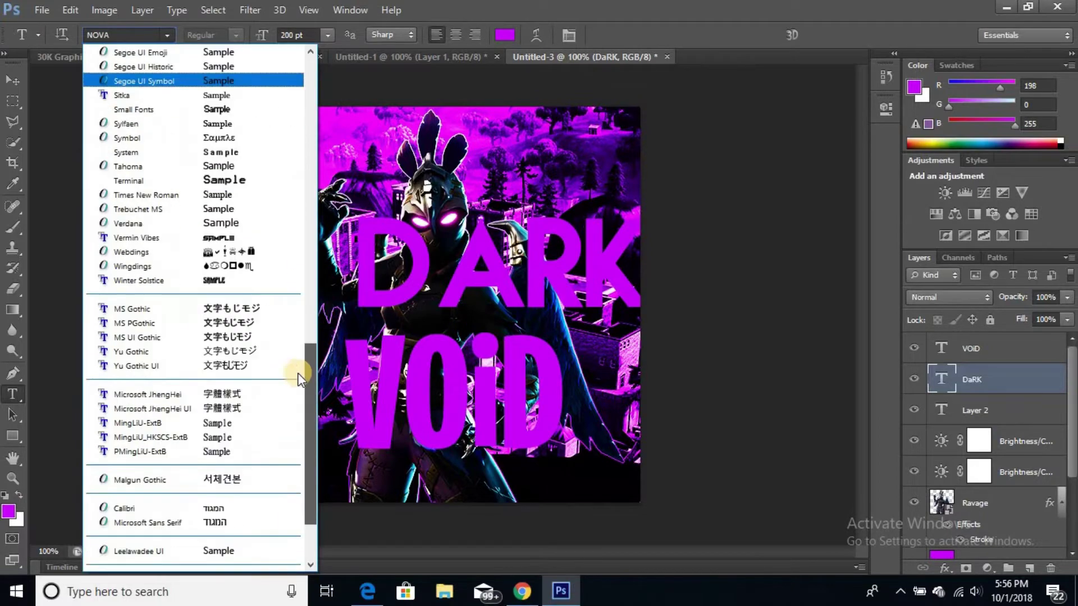
{"action": "left_click", "coordinate": [230, 232]}
{"action": "left_click", "coordinate": [167, 34]}
{"action": "left_click_drag", "start_coordinate": [315, 397], "coordinate": [313, 91]}
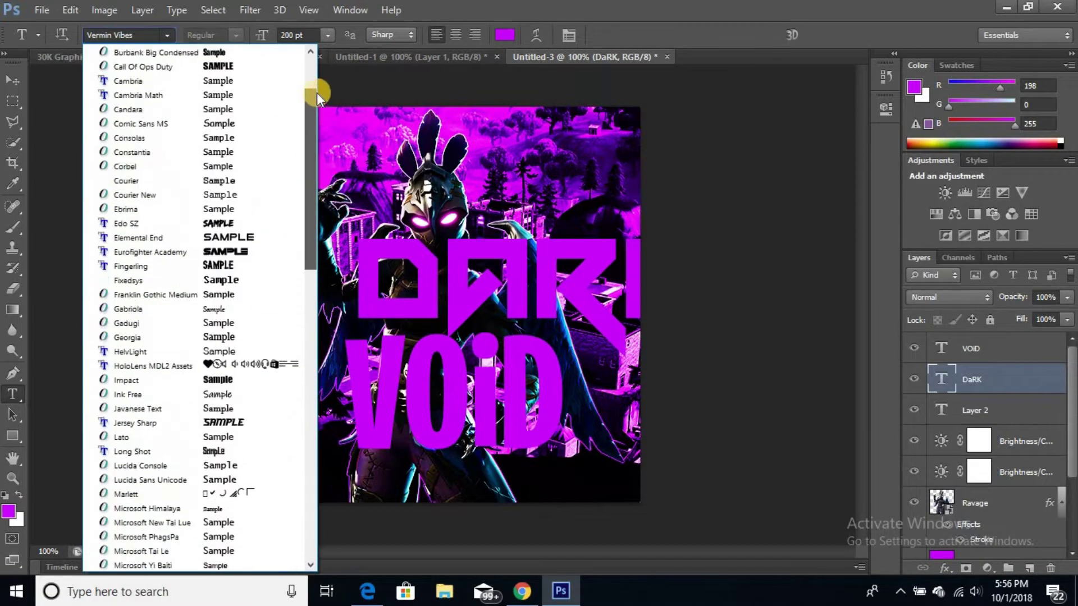
{"action": "left_click", "coordinate": [240, 97]}
Shift DaRK to the left and move its layer above VOiD.
{"action": "key", "text": "v"}
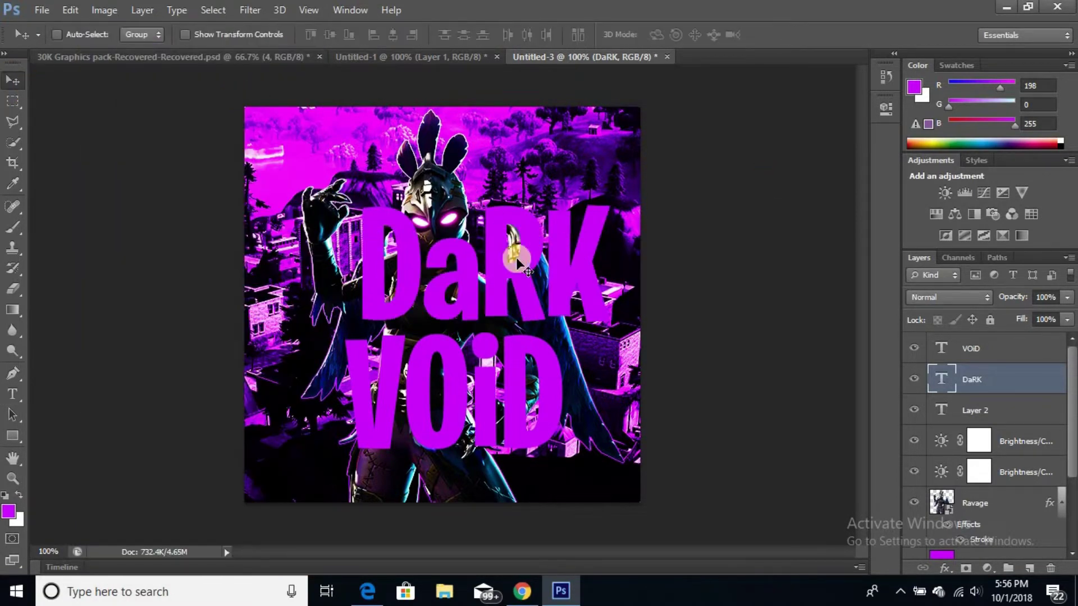
{"action": "left_click_drag", "start_coordinate": [516, 257], "coordinate": [498, 257]}
{"action": "left_click_drag", "start_coordinate": [1004, 379], "coordinate": [1026, 351]}
{"action": "double_click", "coordinate": [1026, 351]}
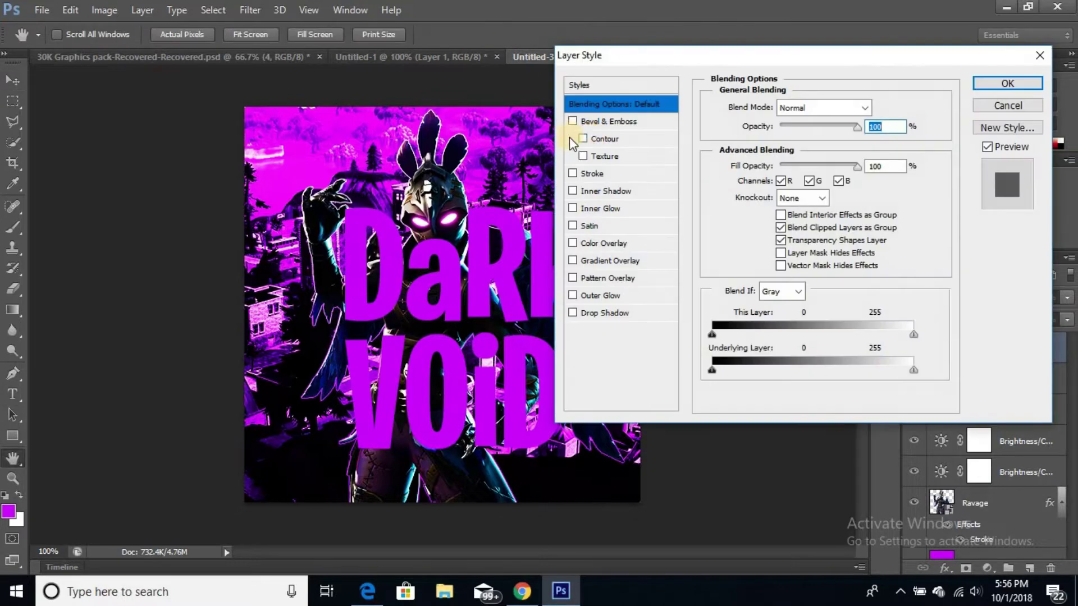
Add a white stroke to the DaRK text.
{"action": "left_click", "coordinate": [573, 174]}
{"action": "left_click", "coordinate": [750, 215]}
{"action": "left_click_drag", "start_coordinate": [435, 164], "coordinate": [331, 112]}
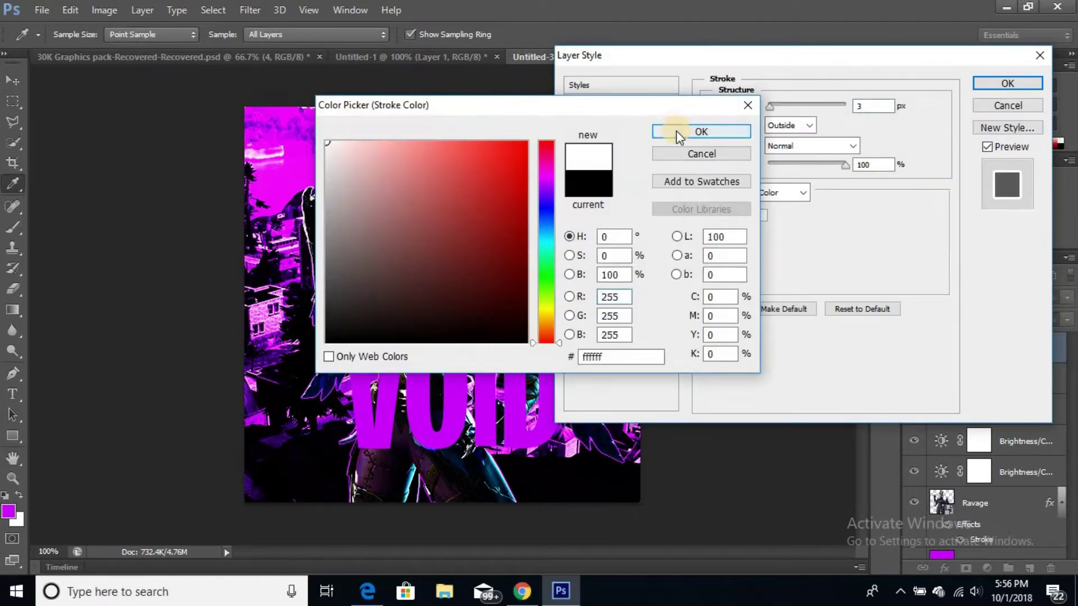
{"action": "left_click", "coordinate": [690, 135]}
Add a black-to-purple Gradient Overlay to DaRK.
{"action": "left_click", "coordinate": [573, 260]}
{"action": "left_click", "coordinate": [806, 146]}
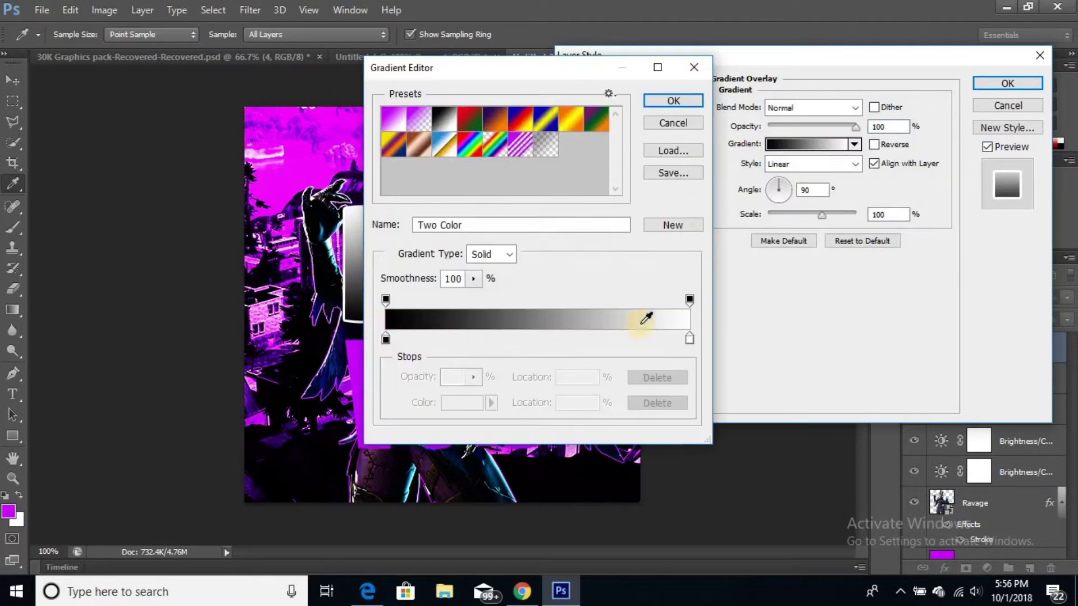
{"action": "double_click", "coordinate": [689, 340]}
{"action": "left_click", "coordinate": [524, 148]}
{"action": "left_click", "coordinate": [679, 129]}
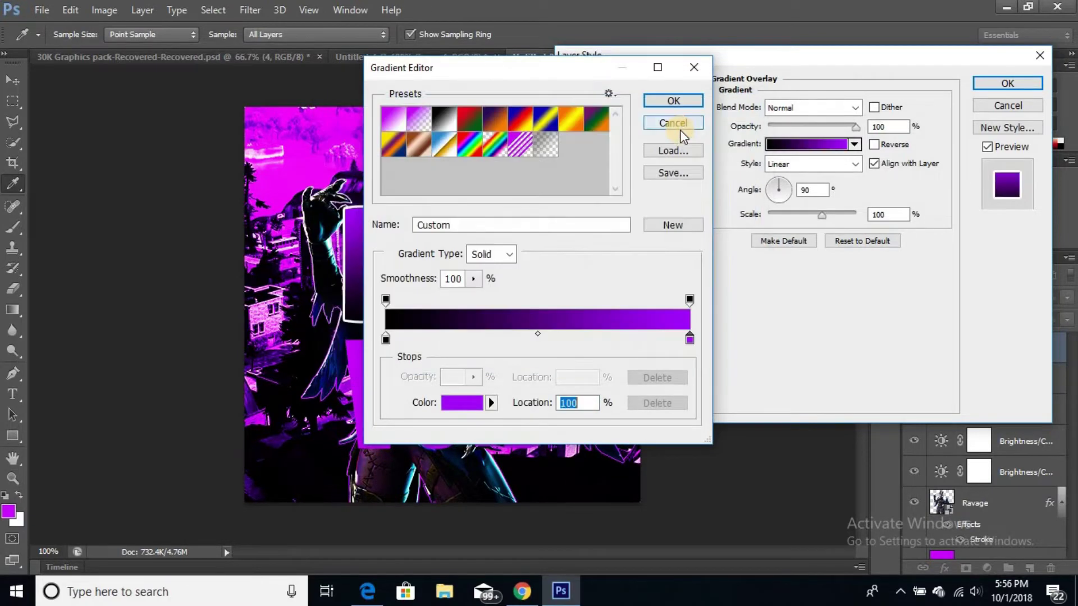
{"action": "left_click", "coordinate": [675, 100]}
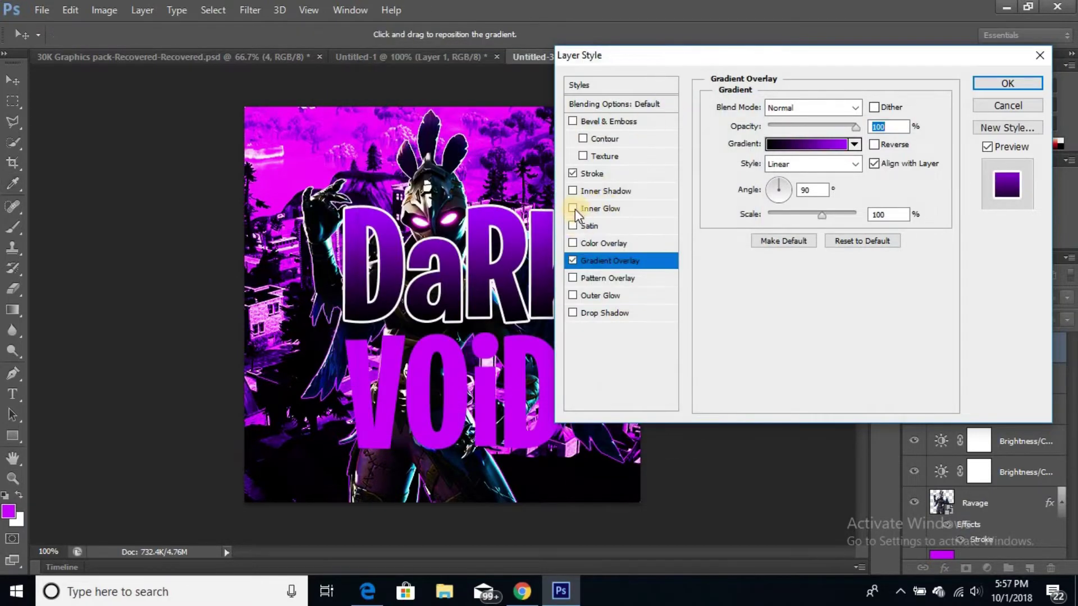
Enable a saturated purple Inner Glow on DaRK.
{"action": "left_click", "coordinate": [575, 209]}
{"action": "left_click", "coordinate": [752, 163]}
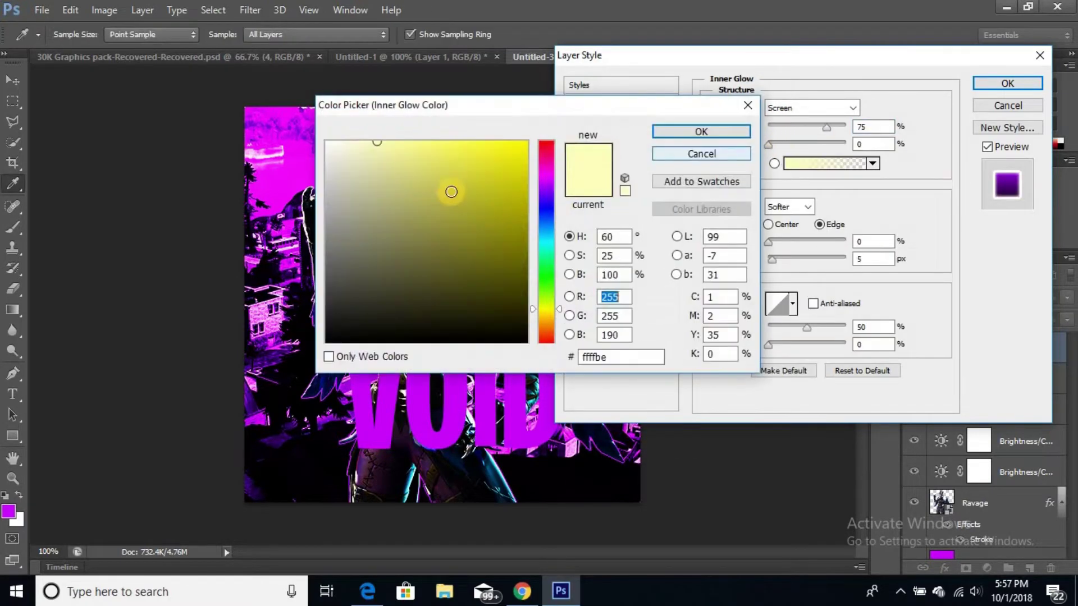
{"action": "left_click", "coordinate": [547, 178]}
{"action": "left_click", "coordinate": [516, 157]}
{"action": "left_click", "coordinate": [681, 133]}
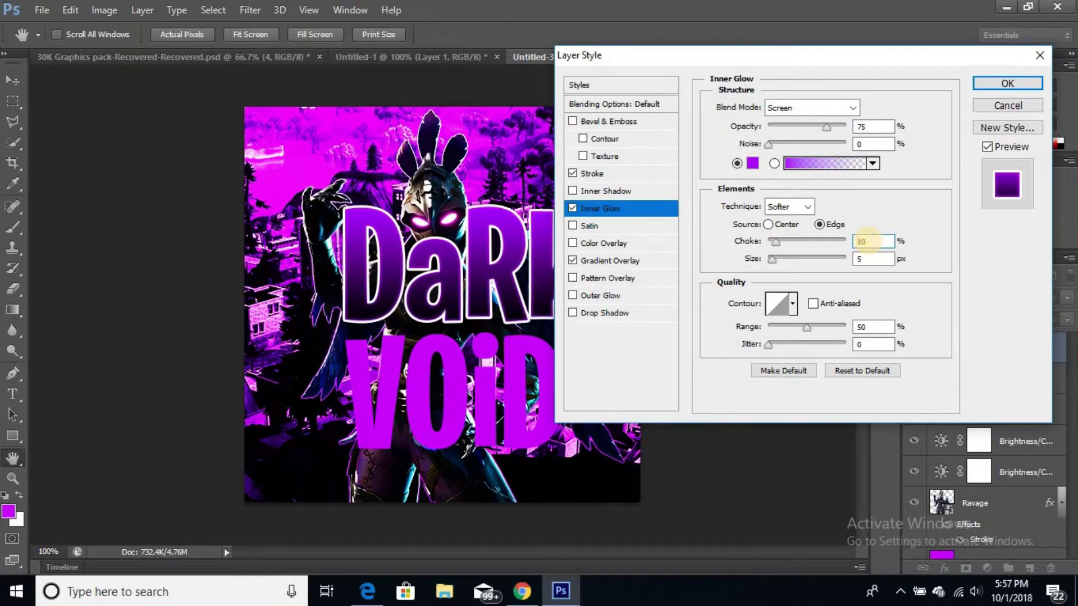
Set the inner glow to size 10, choke 50 and full opacity.
{"action": "type", "text": "10"}
{"action": "left_click", "coordinate": [869, 243]}
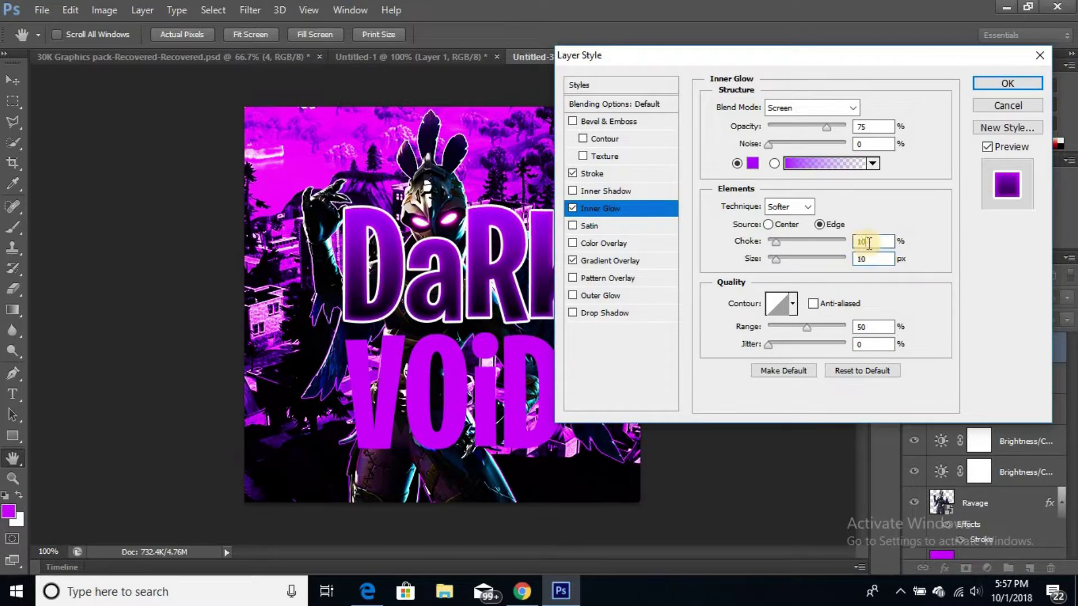
{"action": "type", "text": "20"}
{"action": "key", "text": "Tab"}
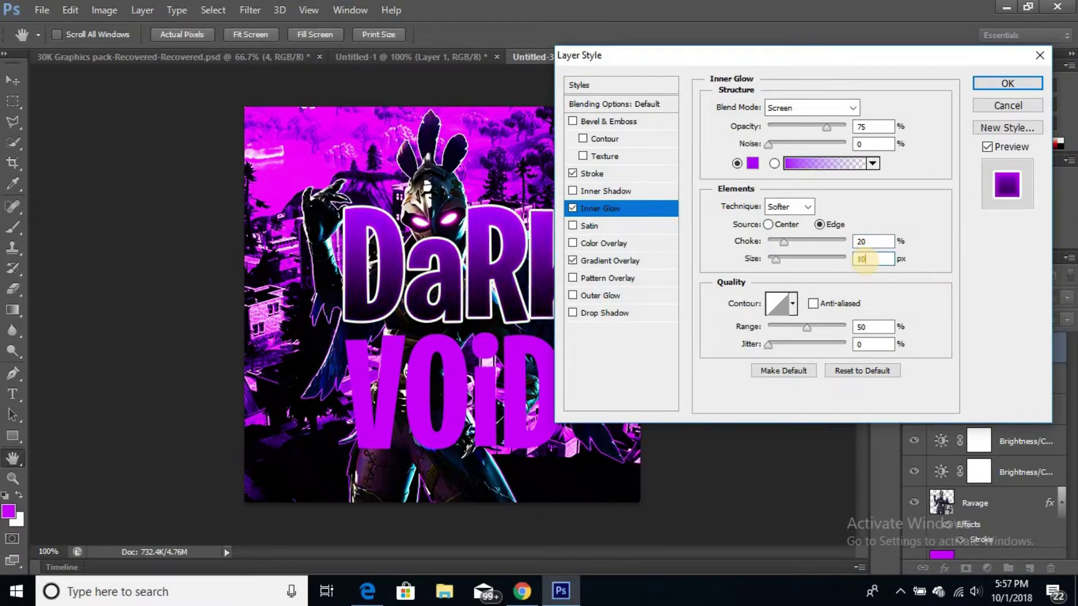
{"action": "left_click_drag", "start_coordinate": [828, 128], "coordinate": [836, 144]}
{"action": "left_click_drag", "start_coordinate": [806, 326], "coordinate": [803, 326]}
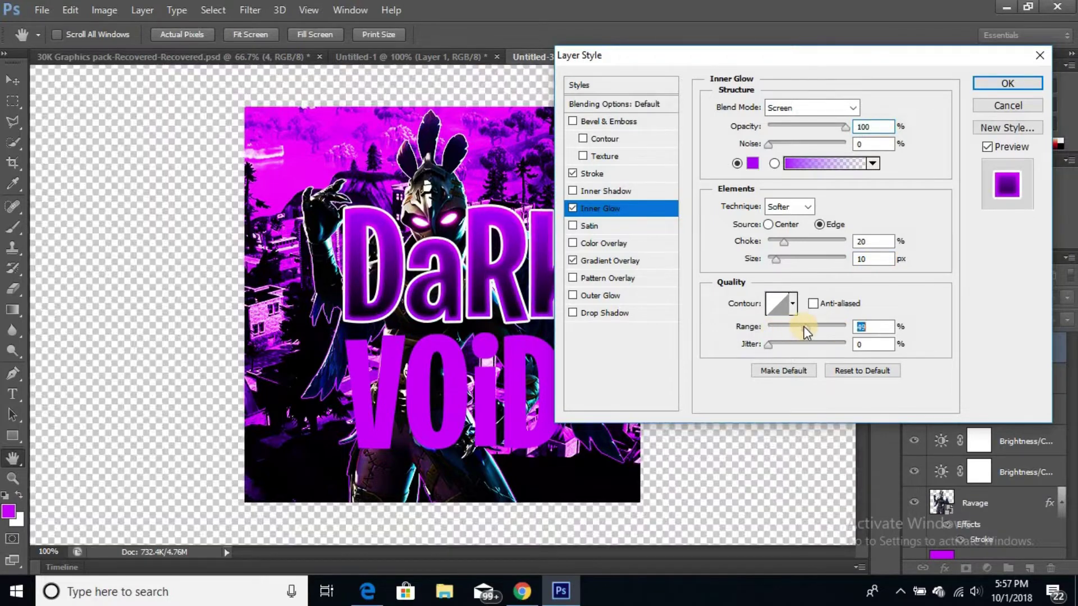
{"action": "type", "text": "50"}
{"action": "double_click", "coordinate": [859, 241]}
Set the glow size to 50 and copy the purple hex value from the gradient's end stop.
{"action": "type", "text": "50"}
{"action": "left_click", "coordinate": [868, 257]}
{"action": "left_click", "coordinate": [618, 261]}
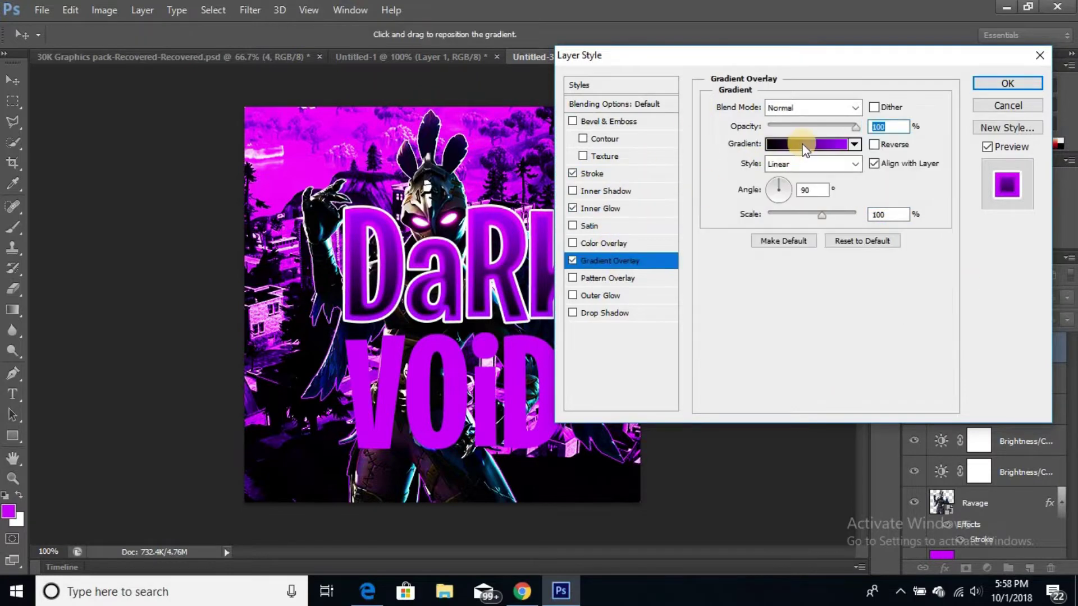
{"action": "left_click", "coordinate": [806, 144]}
{"action": "double_click", "coordinate": [689, 340]}
{"action": "double_click", "coordinate": [609, 296]}
{"action": "right_click", "coordinate": [611, 298]}
{"action": "left_click", "coordinate": [647, 349]}
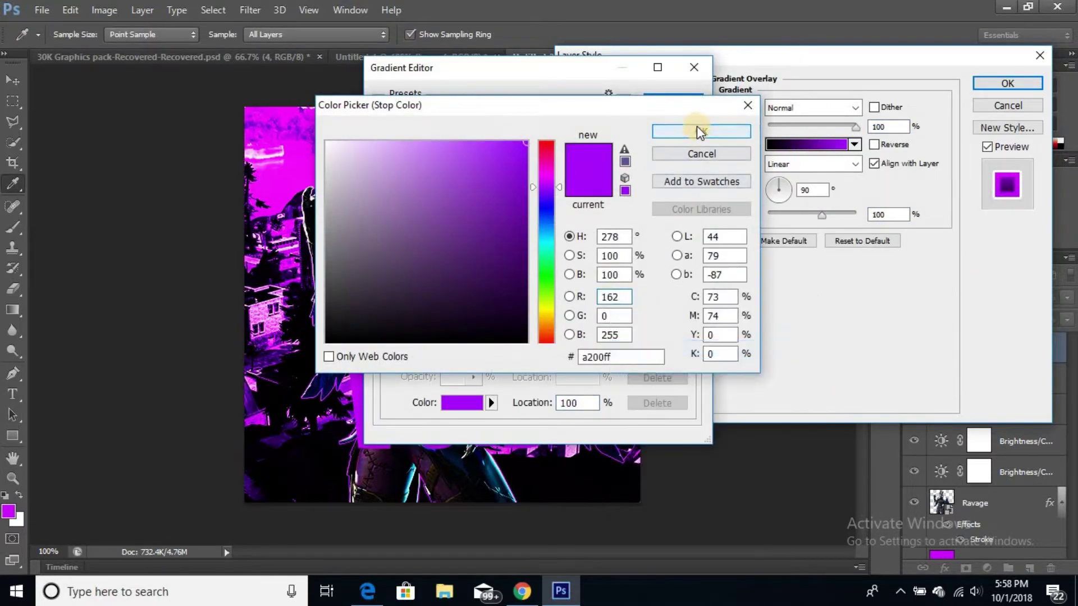
{"action": "left_click", "coordinate": [701, 131]}
{"action": "left_click", "coordinate": [673, 104]}
Paste the copied purple into the Inner Glow colour.
{"action": "left_click", "coordinate": [615, 205]}
{"action": "left_click", "coordinate": [774, 163]}
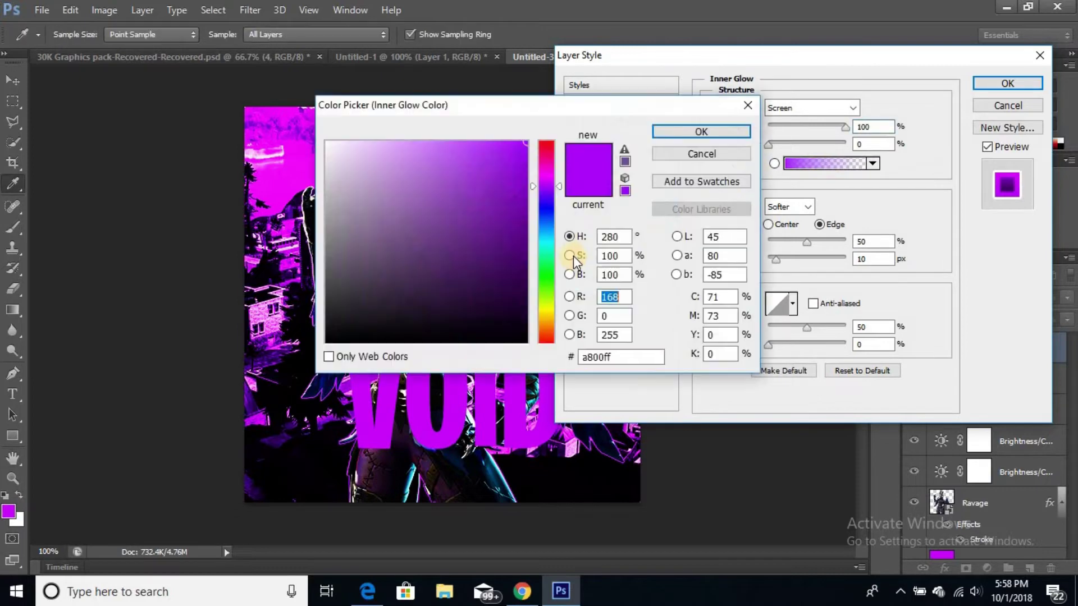
{"action": "right_click", "coordinate": [611, 298]}
{"action": "left_click", "coordinate": [642, 367]}
{"action": "key", "text": "Return"}
Recheck the gradient's purple stop colour against the Inner Glow colour.
{"action": "left_click", "coordinate": [610, 261]}
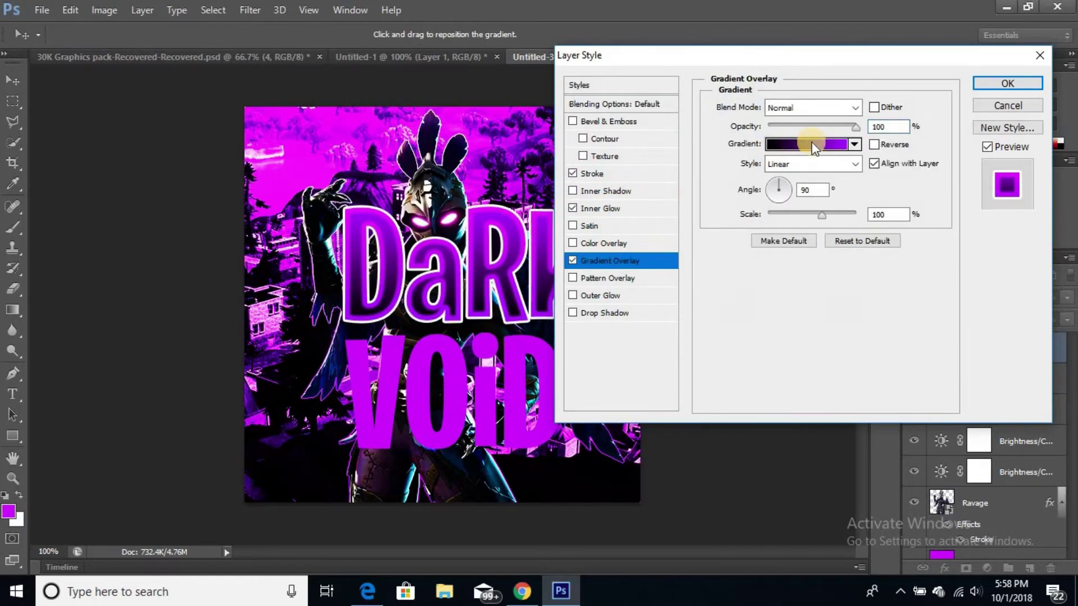
{"action": "left_click", "coordinate": [814, 147]}
{"action": "double_click", "coordinate": [689, 340]}
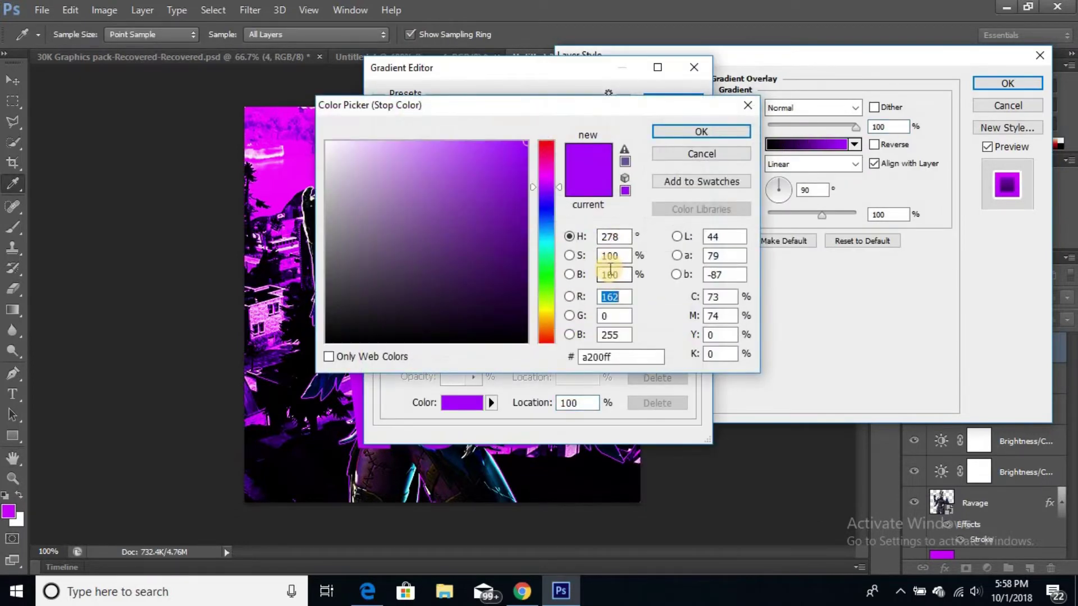
{"action": "left_click", "coordinate": [677, 134]}
{"action": "left_click", "coordinate": [673, 104]}
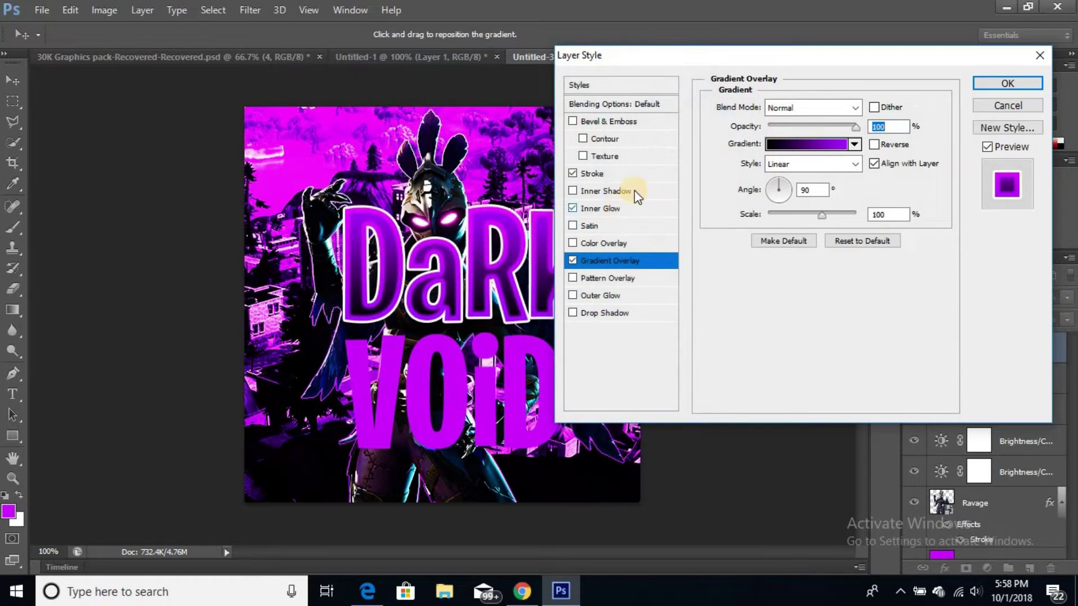
{"action": "left_click", "coordinate": [611, 279]}
{"action": "left_click", "coordinate": [775, 163]}
{"action": "left_click", "coordinate": [690, 134]}
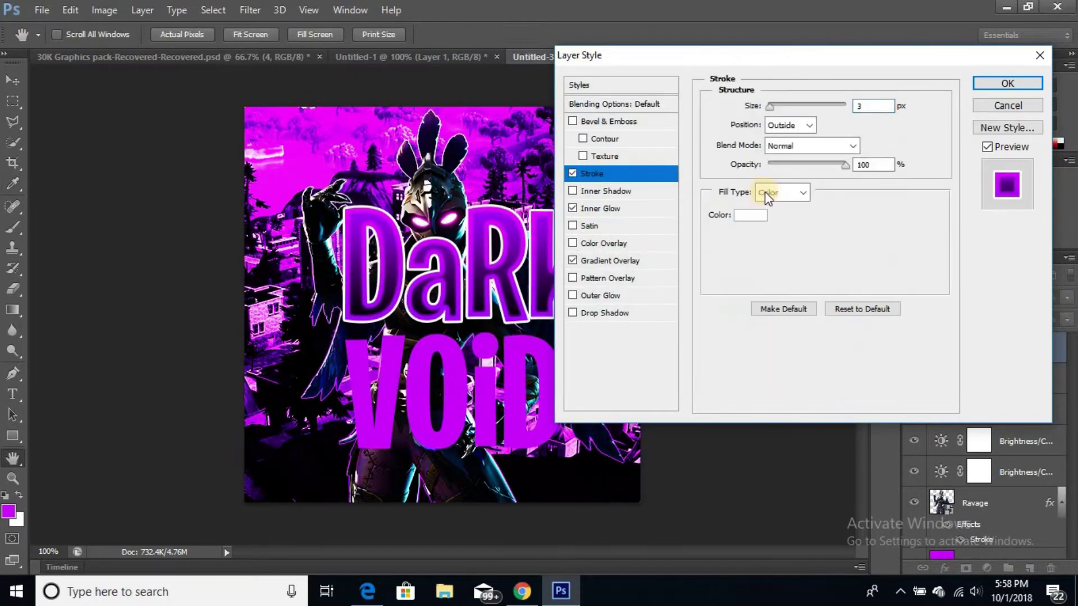
Copy hex a200ff from the gradient stop into the Inner Glow colour and set Choke 25.
{"action": "left_click", "coordinate": [611, 261]}
{"action": "left_click", "coordinate": [814, 145]}
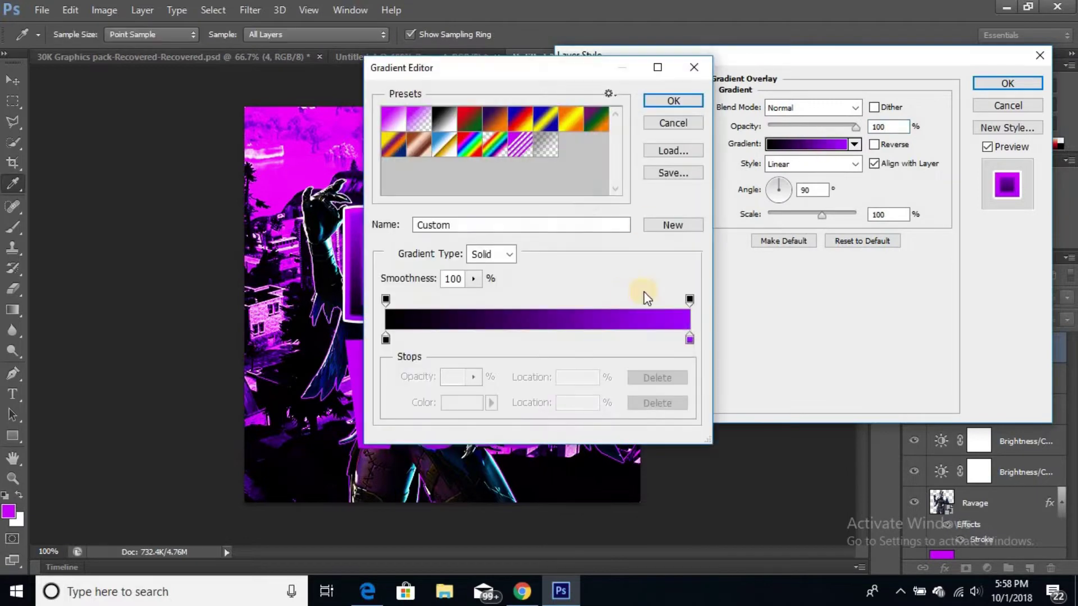
{"action": "double_click", "coordinate": [688, 339]}
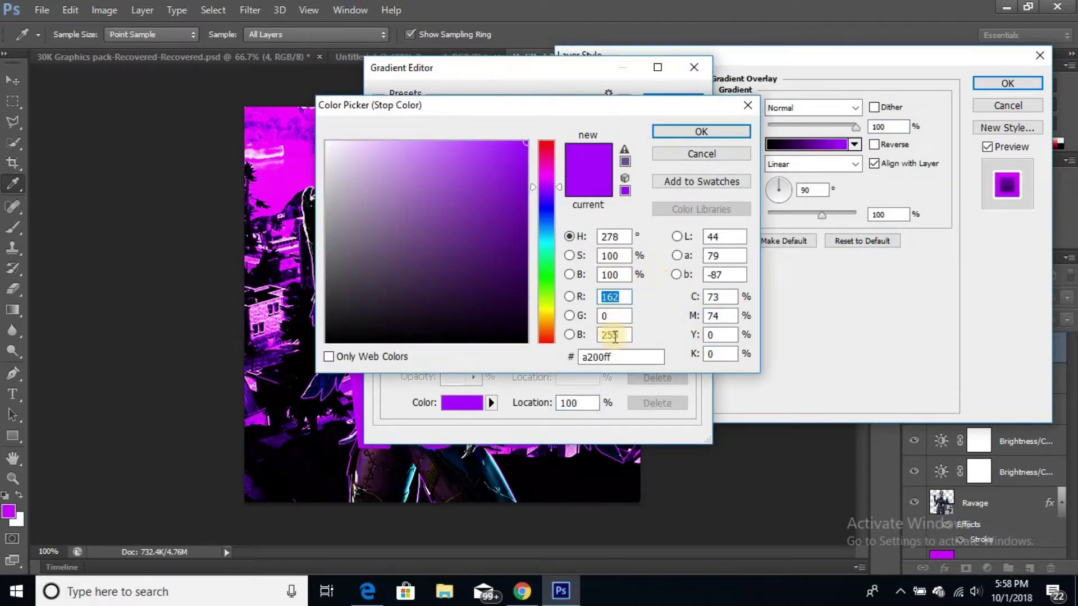
{"action": "left_click_drag", "start_coordinate": [623, 357], "coordinate": [566, 361]}
{"action": "left_click", "coordinate": [682, 133]}
{"action": "left_click", "coordinate": [681, 98]}
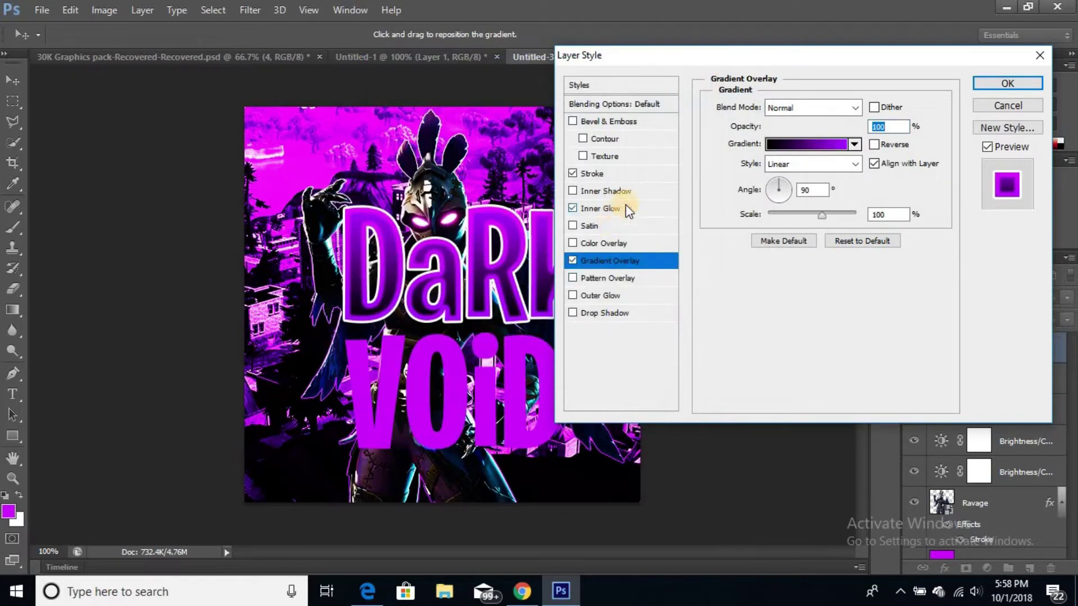
{"action": "left_click", "coordinate": [613, 209]}
{"action": "left_click", "coordinate": [732, 162]}
{"action": "left_click_drag", "start_coordinate": [619, 360], "coordinate": [564, 363]}
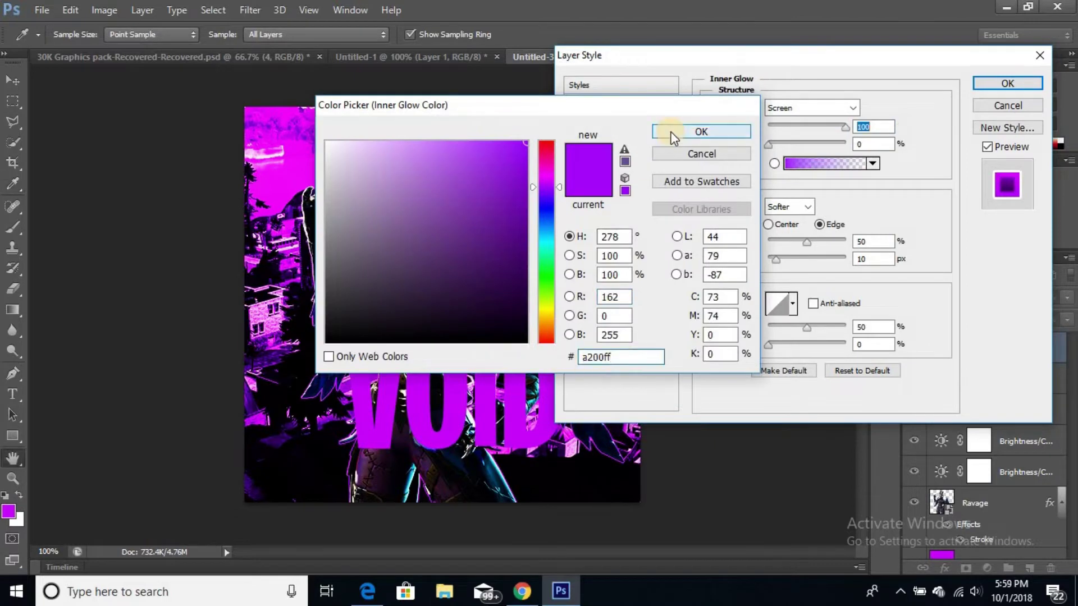
{"action": "left_click", "coordinate": [676, 132]}
{"action": "type", "text": "25"}
Drag the purple gradient stop left to widen the purple band.
{"action": "left_click", "coordinate": [604, 260]}
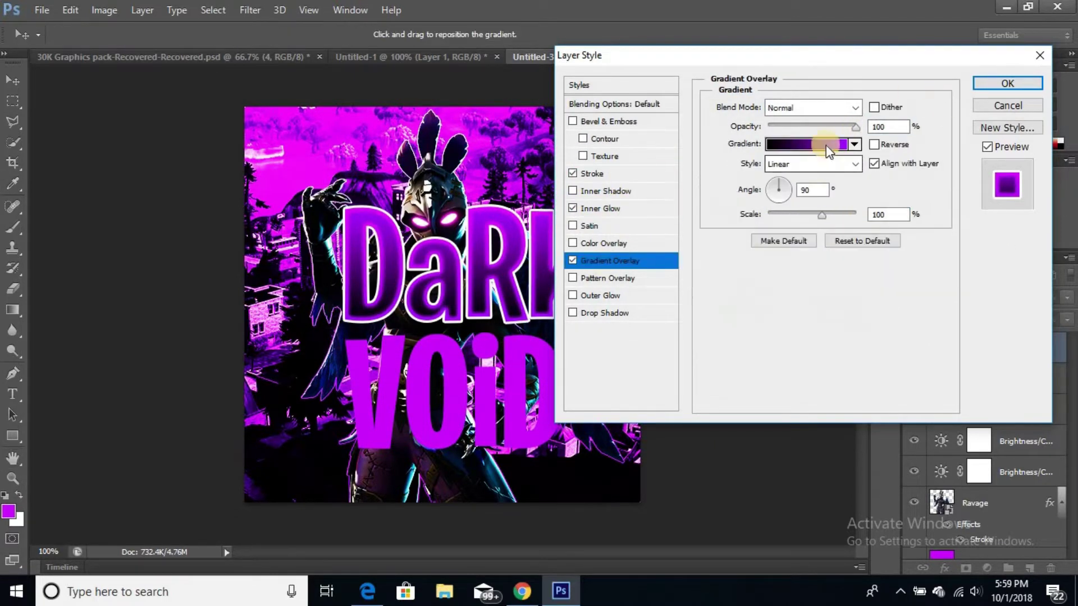
{"action": "left_click", "coordinate": [808, 144]}
{"action": "left_click_drag", "start_coordinate": [689, 339], "coordinate": [546, 339]}
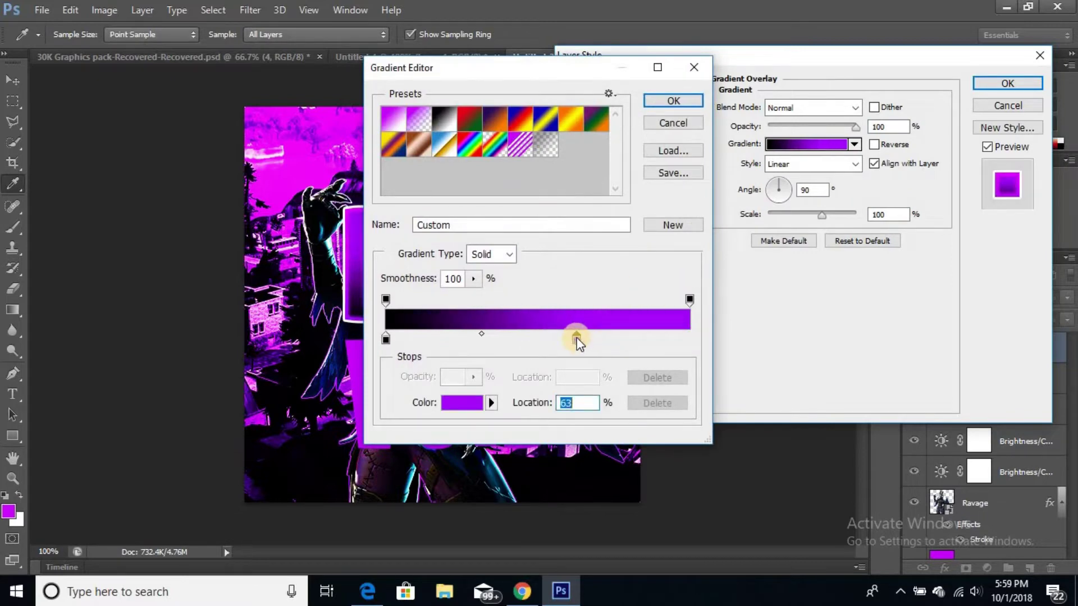
{"action": "left_click", "coordinate": [663, 100]}
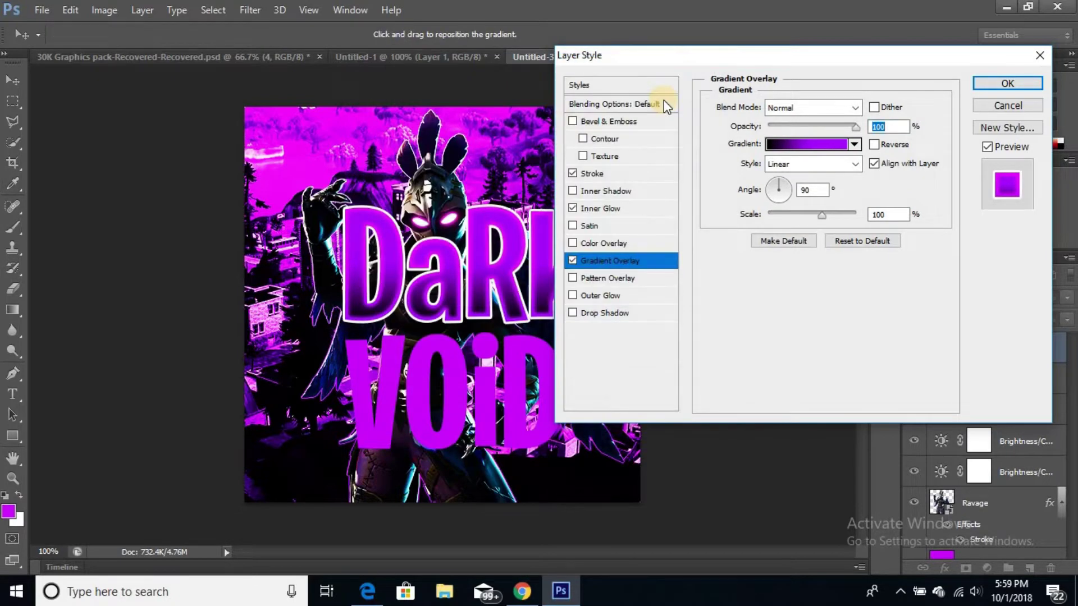
Change the Stroke fill to a white-to-black gradient.
{"action": "left_click", "coordinate": [592, 173]}
{"action": "left_click", "coordinate": [782, 193]}
{"action": "left_click", "coordinate": [786, 215]}
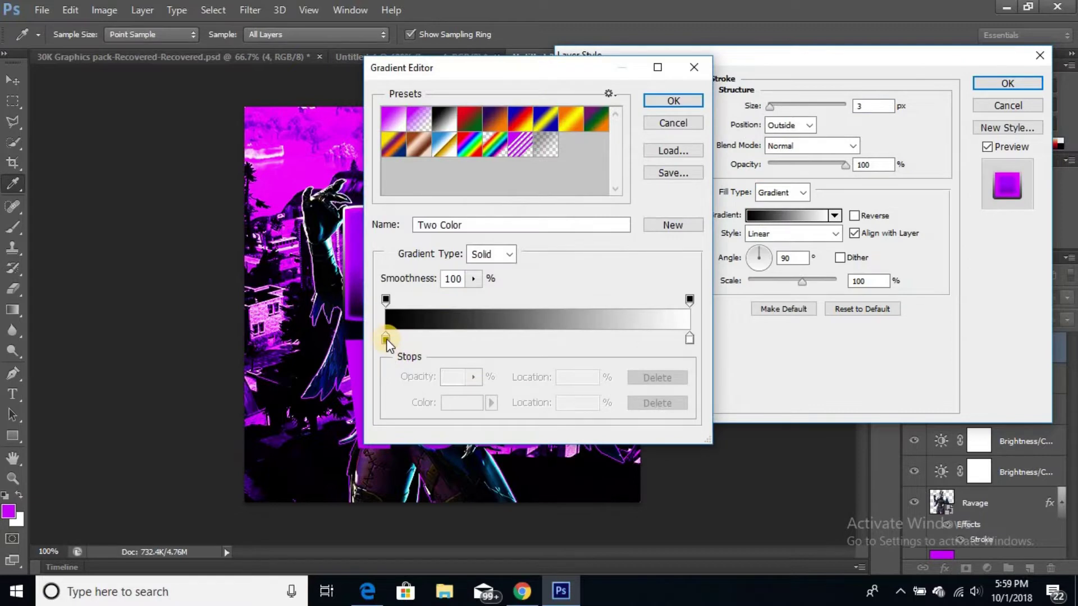
{"action": "double_click", "coordinate": [386, 339]}
{"action": "left_click", "coordinate": [330, 141]}
{"action": "left_click", "coordinate": [703, 132]}
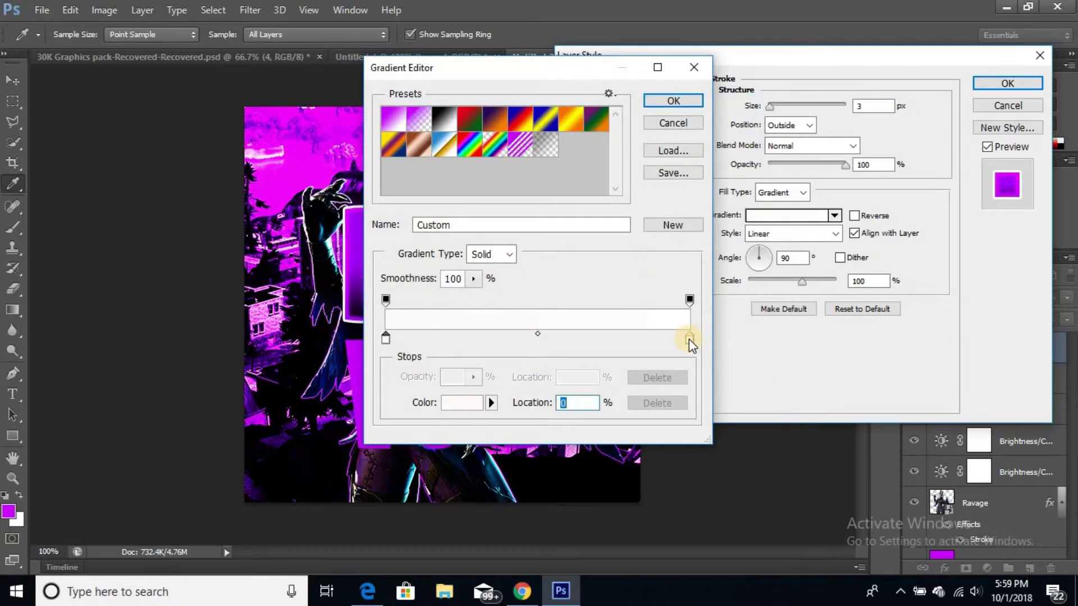
{"action": "double_click", "coordinate": [689, 339]}
{"action": "left_click", "coordinate": [359, 346]}
{"action": "left_click", "coordinate": [698, 128]}
{"action": "left_click", "coordinate": [668, 101]}
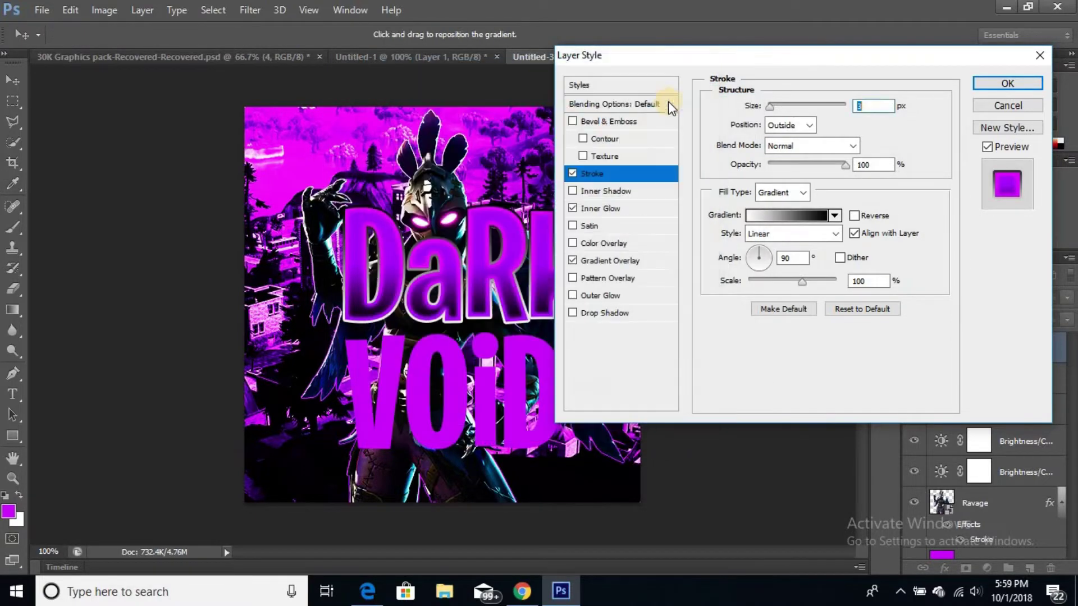
Add an Inner Shadow with Distance 10 and Choke 5, and apply the layer style.
{"action": "left_click", "coordinate": [606, 191]}
{"action": "double_click", "coordinate": [873, 175]}
{"action": "type", "text": "10"}
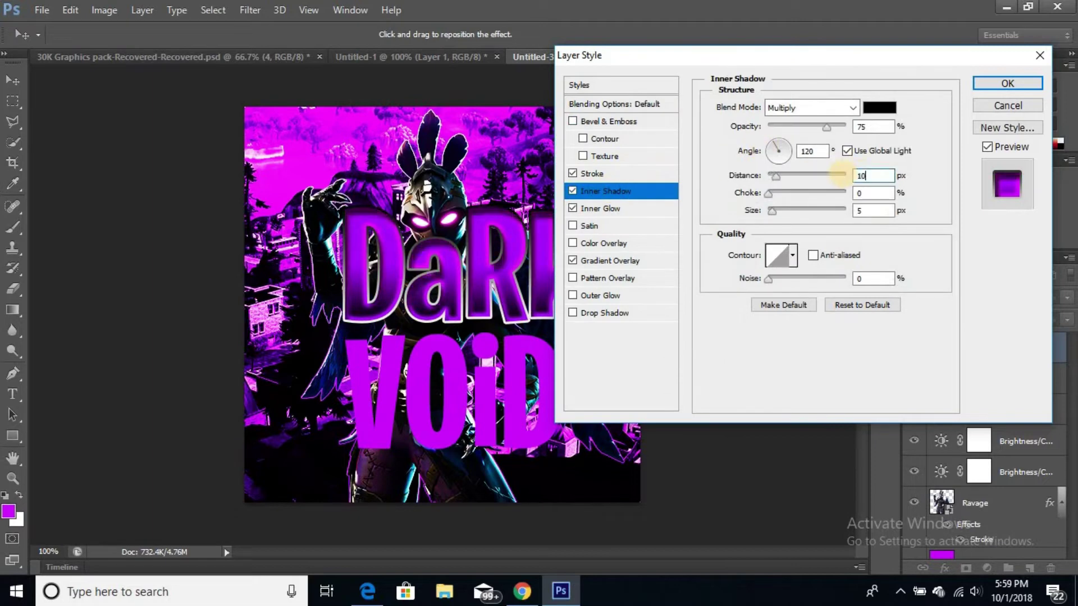
{"action": "double_click", "coordinate": [873, 193]}
{"action": "type", "text": "5"}
{"action": "type", "text": "100"}
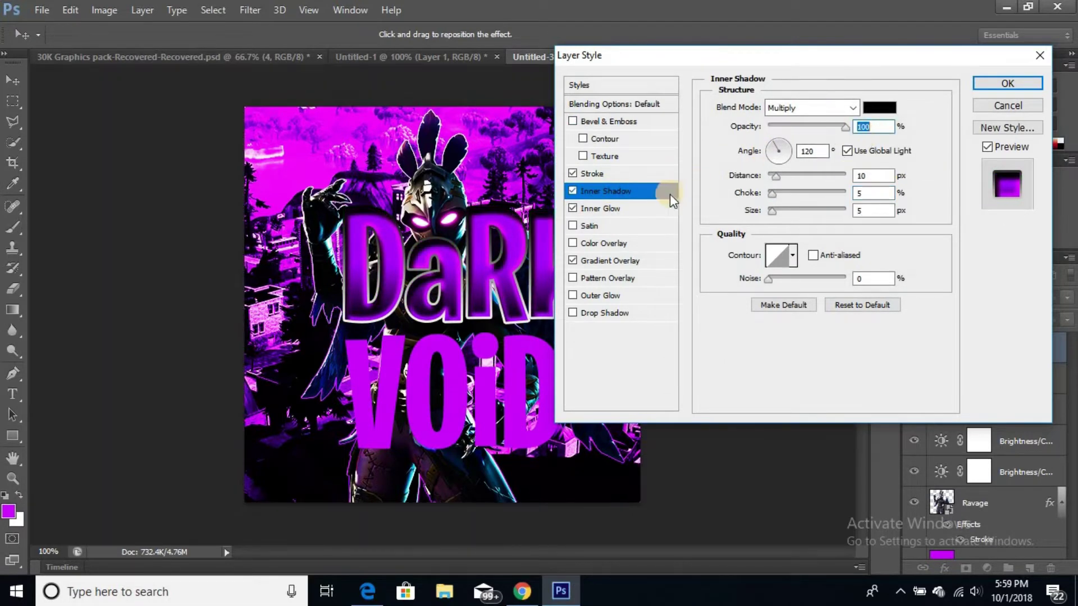
{"action": "left_click", "coordinate": [1008, 83]}
Copy the DaRK layer style and paste it onto the VOiD layer.
{"action": "right_click", "coordinate": [1015, 348]}
{"action": "left_click", "coordinate": [722, 433]}
{"action": "right_click", "coordinate": [1010, 455]}
{"action": "left_click", "coordinate": [741, 453]}
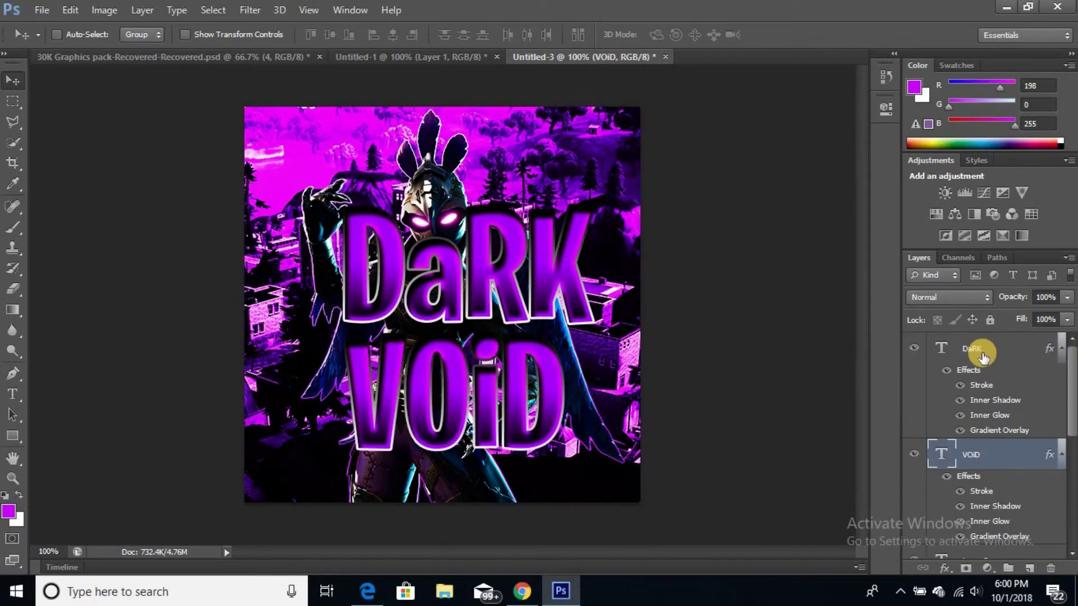
{"action": "left_click", "coordinate": [998, 348]}
Shift DaRK slightly left and set its font size to 170 pt.
{"action": "left_click_drag", "start_coordinate": [450, 264], "coordinate": [422, 263]}
{"action": "left_click", "coordinate": [10, 396]}
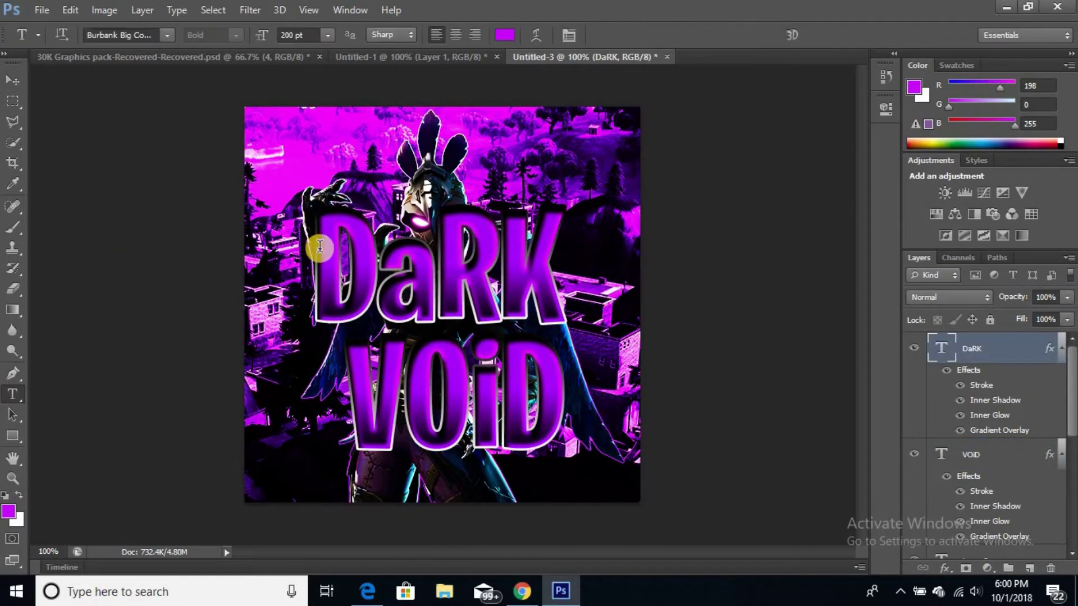
{"action": "double_click", "coordinate": [313, 251]}
{"action": "key", "text": "BackSpace"}
{"action": "type", "text": "1"}
{"action": "key", "text": "Return"}
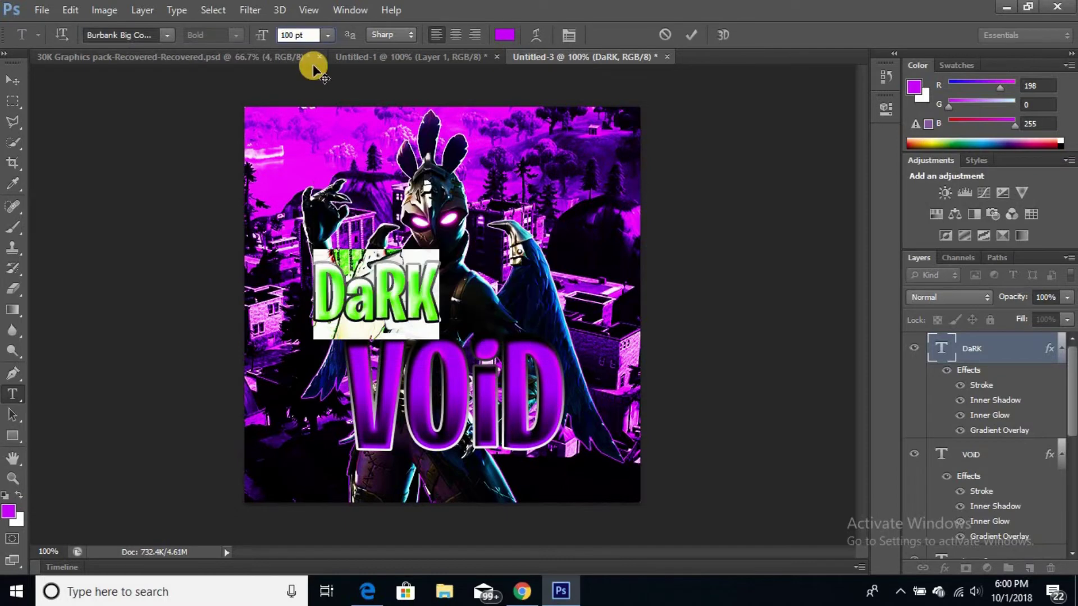
{"action": "key", "text": "BackSpace"}
{"action": "type", "text": "5"}
{"action": "key", "text": "Return"}
{"action": "key", "text": "BackSpace"}
{"action": "type", "text": "7"}
{"action": "key", "text": "Return"}
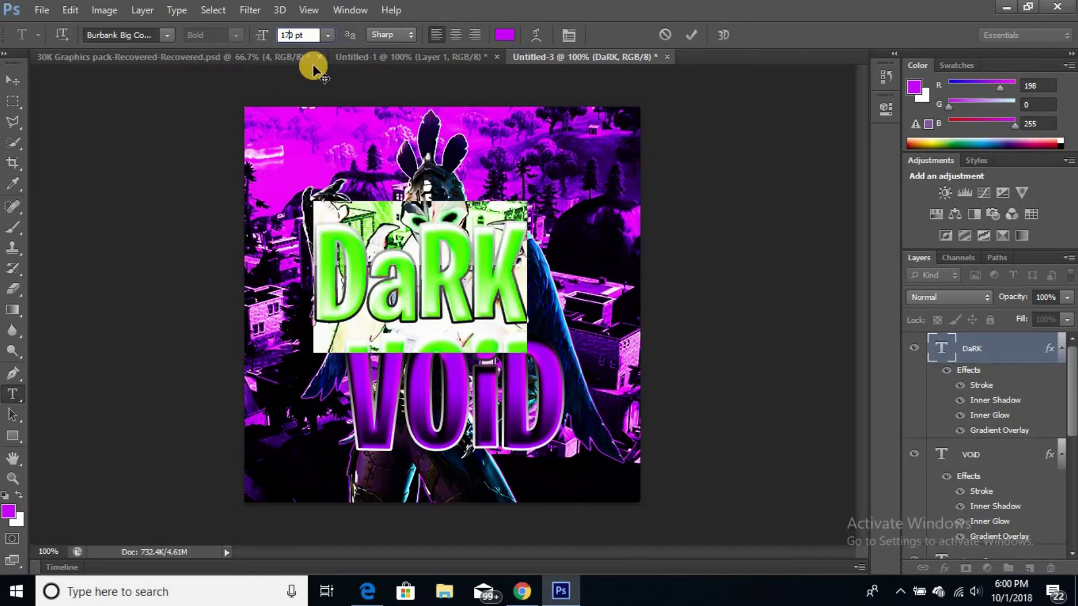
{"action": "left_click", "coordinate": [691, 35]}
Set the VOiD text to 170 pt.
{"action": "left_click", "coordinate": [968, 460]}
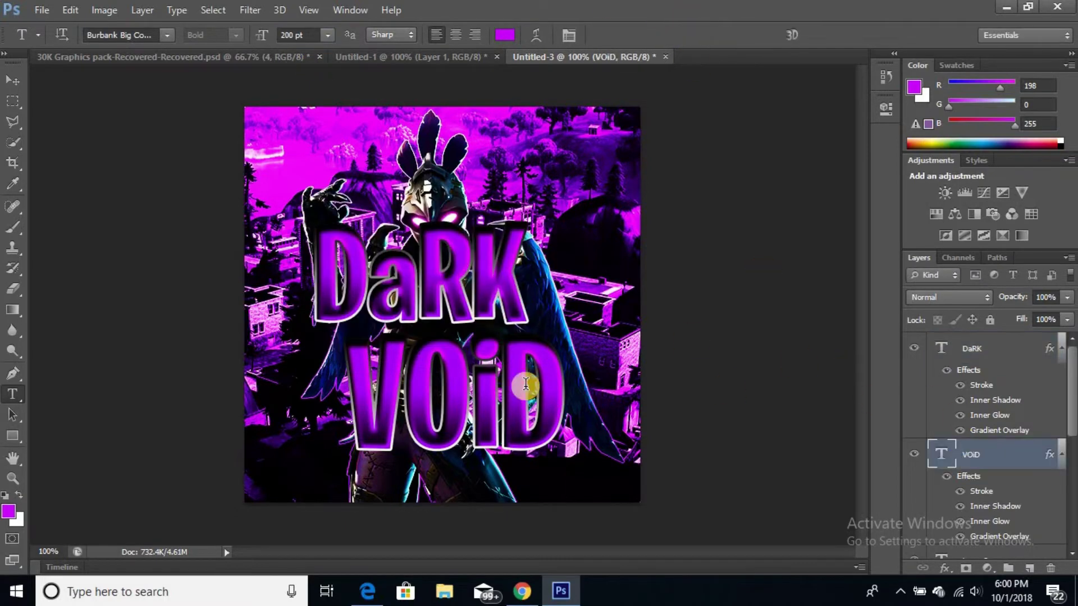
{"action": "double_click", "coordinate": [580, 424]}
{"action": "type", "text": "170"}
{"action": "key", "text": "Return"}
{"action": "left_click", "coordinate": [691, 35]}
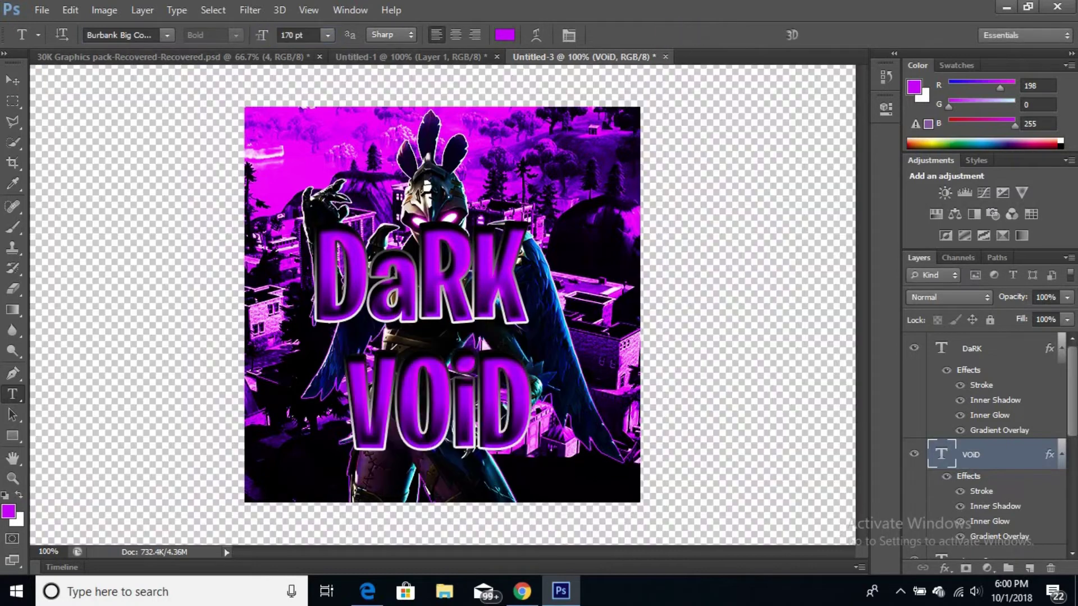
Move DaRK down and VOiD up so the two words stack tightly.
{"action": "key", "text": "v"}
{"action": "left_click", "coordinate": [971, 349]}
{"action": "left_click_drag", "start_coordinate": [466, 253], "coordinate": [482, 279]}
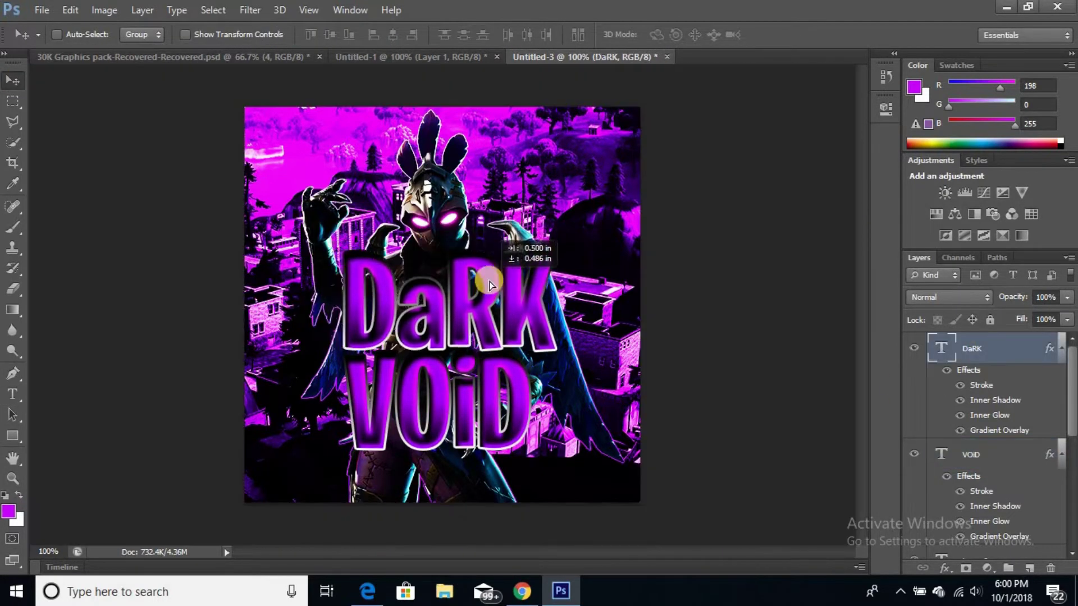
{"action": "left_click", "coordinate": [1005, 456]}
{"action": "left_click_drag", "start_coordinate": [459, 396], "coordinate": [459, 378]}
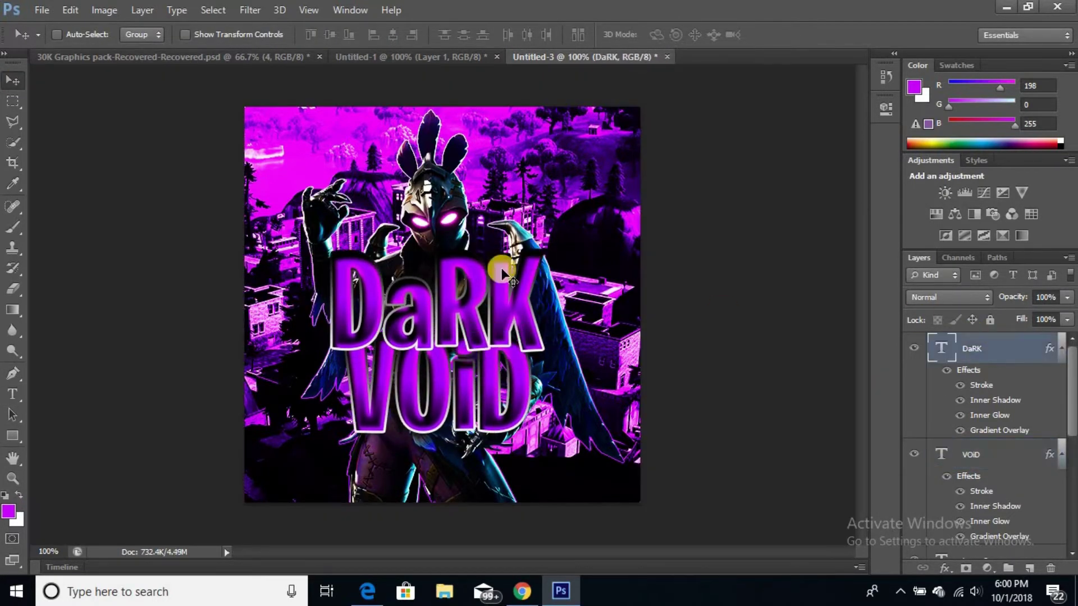
{"action": "left_click_drag", "start_coordinate": [508, 266], "coordinate": [508, 258]}
{"action": "left_click", "coordinate": [1005, 452]}
{"action": "left_click_drag", "start_coordinate": [442, 414], "coordinate": [442, 402]}
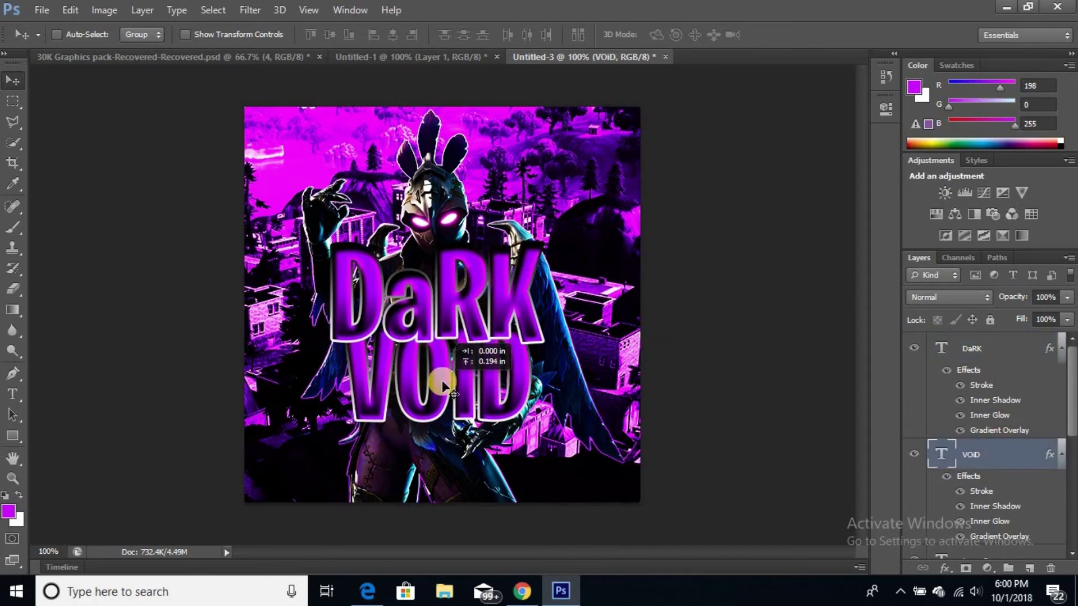
Zoom in on the stacked titles.
{"action": "key", "text": "z"}
{"action": "left_click", "coordinate": [469, 336]}
{"action": "left_click_drag", "start_coordinate": [546, 551], "coordinate": [511, 552]}
{"action": "left_click", "coordinate": [11, 85]}
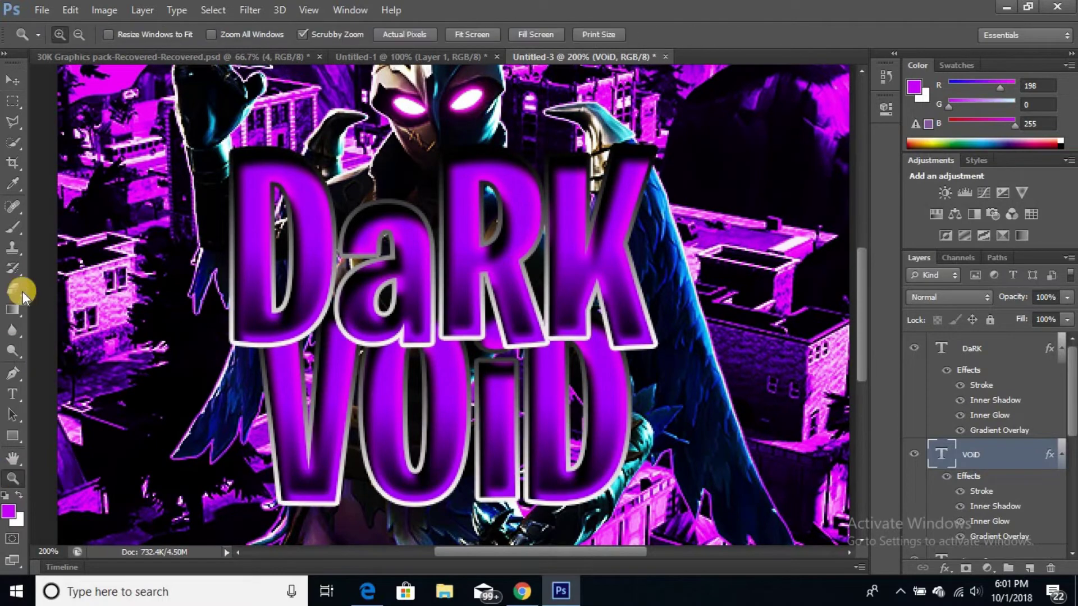
Create a new layer and set up a soft white brush at about 147 px.
{"action": "left_click", "coordinate": [13, 229]}
{"action": "left_click", "coordinate": [1030, 569]}
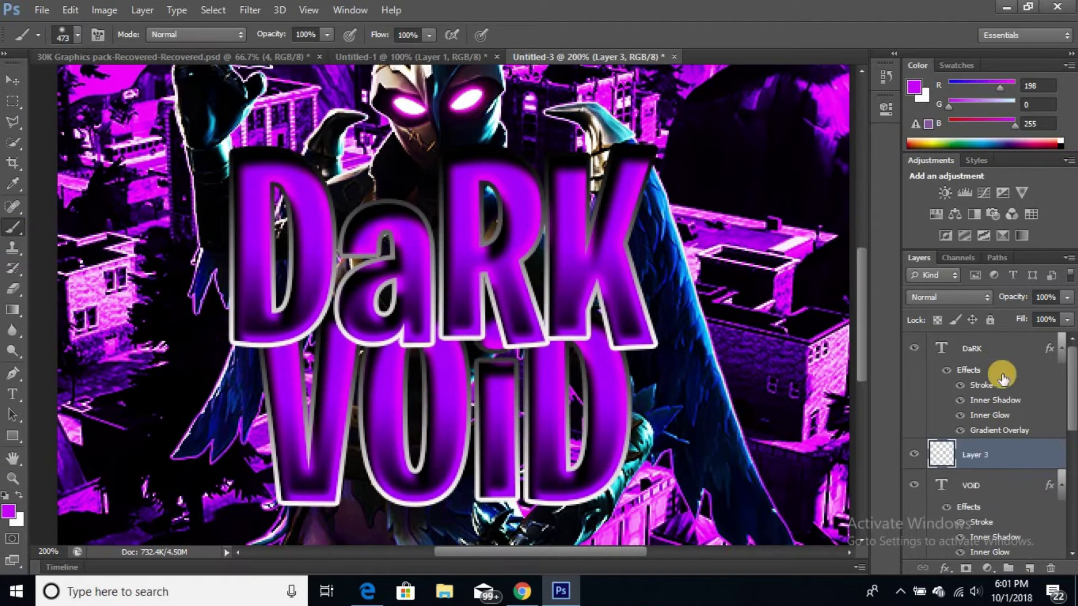
{"action": "left_click", "coordinate": [916, 90]}
{"action": "left_click", "coordinate": [697, 63]}
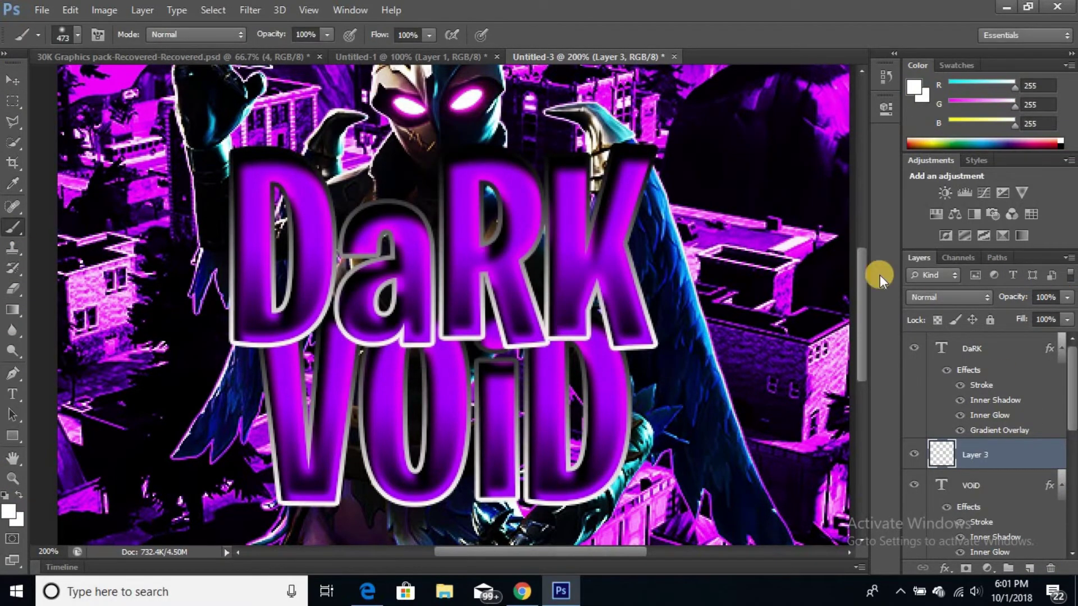
{"action": "right_click", "coordinate": [458, 196]}
{"action": "left_click", "coordinate": [564, 230]}
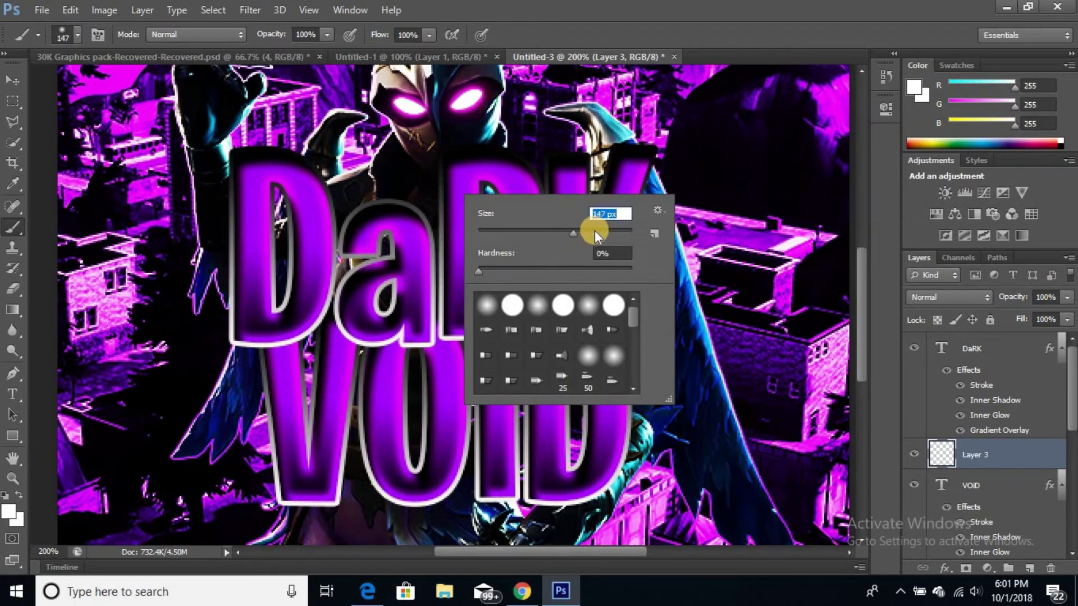
{"action": "left_click", "coordinate": [61, 35]}
{"action": "left_click", "coordinate": [1067, 297]}
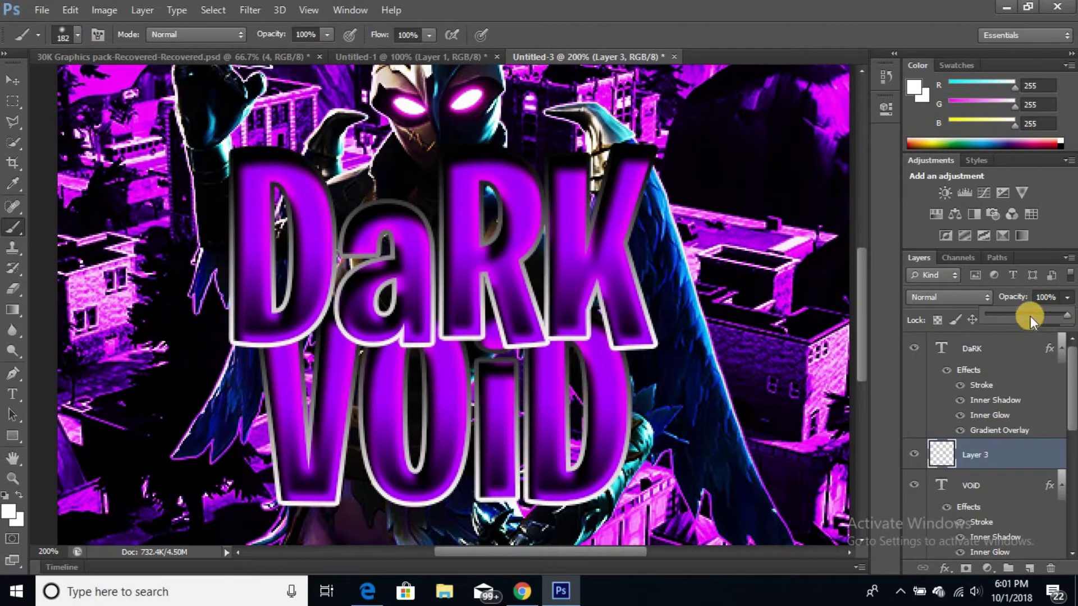
Brush a large soft white glow over the top centre of the canvas.
{"action": "left_click_drag", "start_coordinate": [443, 328], "coordinate": [443, 327]}
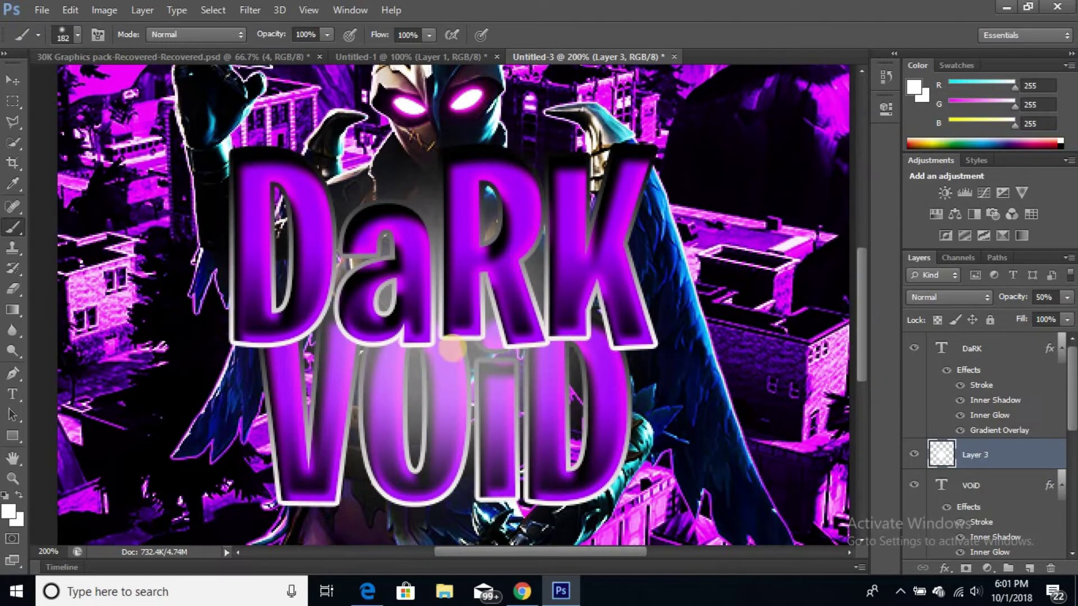
{"action": "key", "text": "ctrl+z"}
{"action": "double_click", "coordinate": [12, 478]}
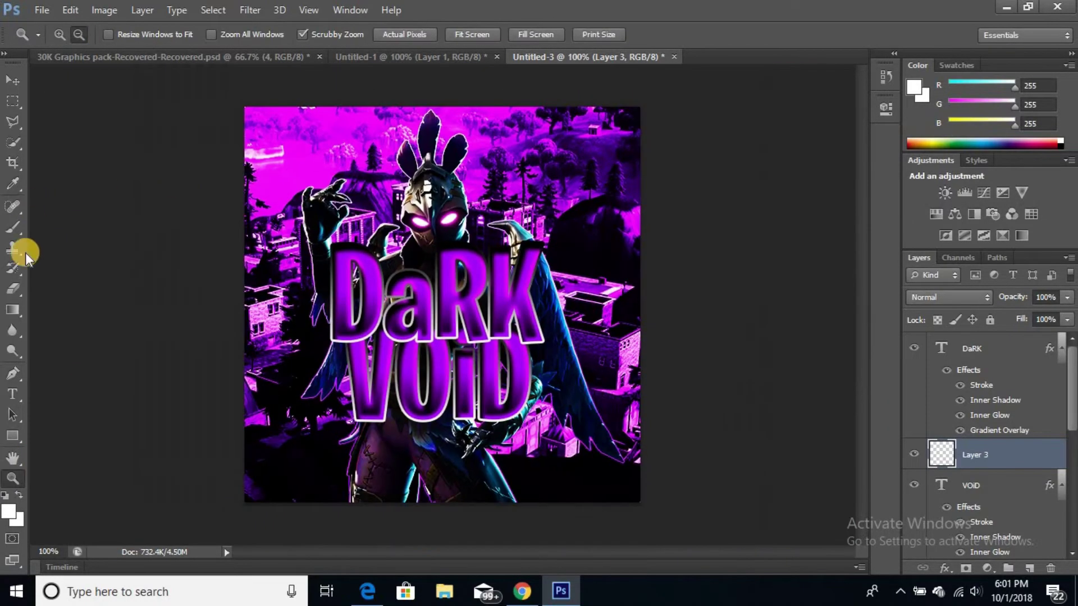
{"action": "left_click", "coordinate": [16, 234]}
{"action": "right_click", "coordinate": [416, 124]}
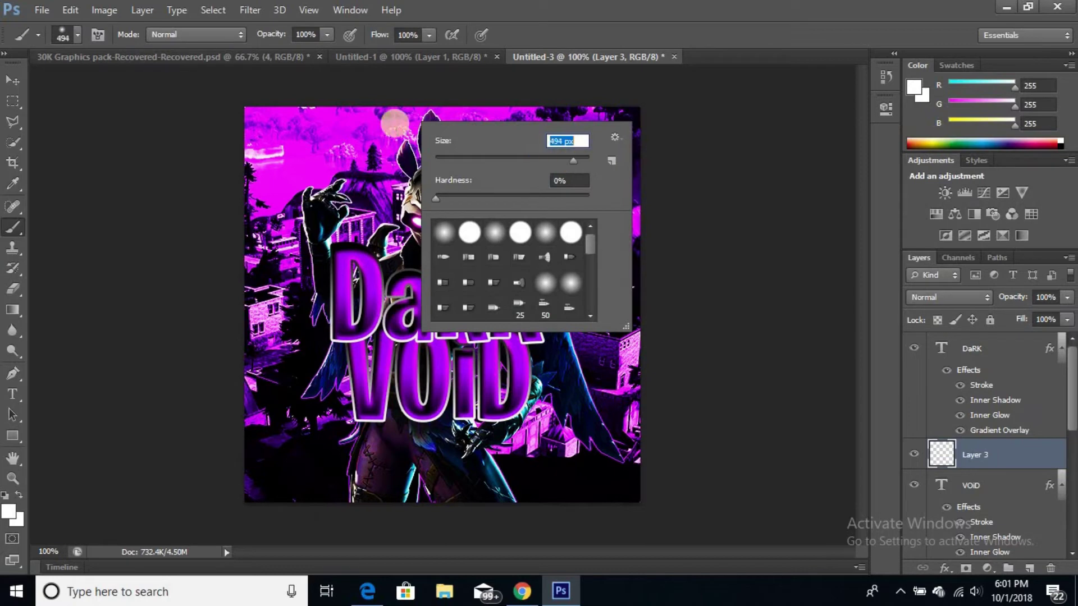
{"action": "left_click", "coordinate": [48, 40]}
{"action": "left_click", "coordinate": [435, 114]}
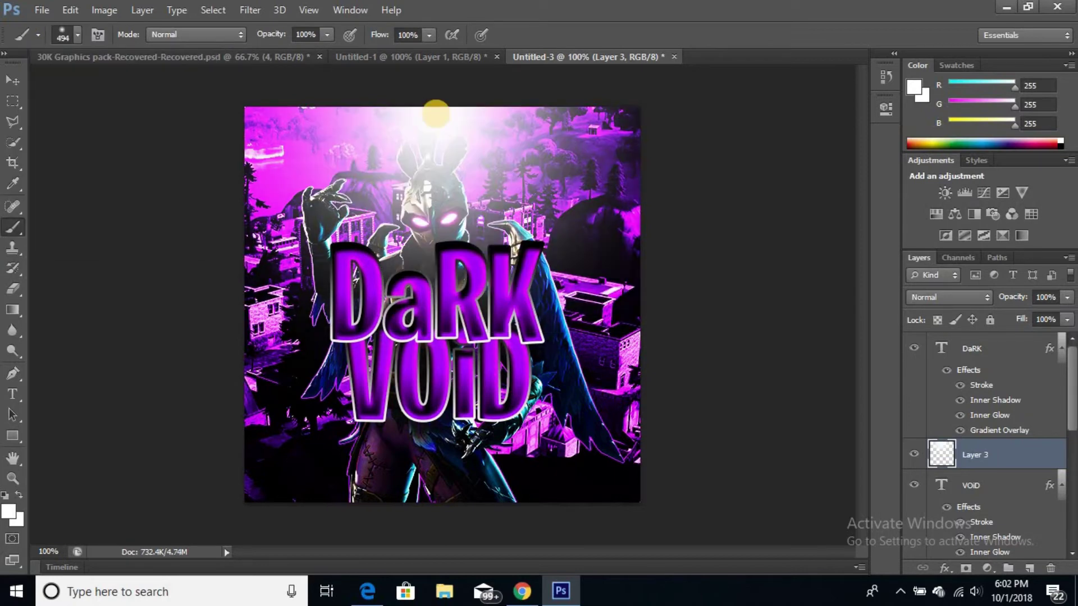
{"action": "left_click", "coordinate": [435, 114]}
Move the glow layer beneath Ravage and lower its opacity to 50%.
{"action": "left_click", "coordinate": [13, 80]}
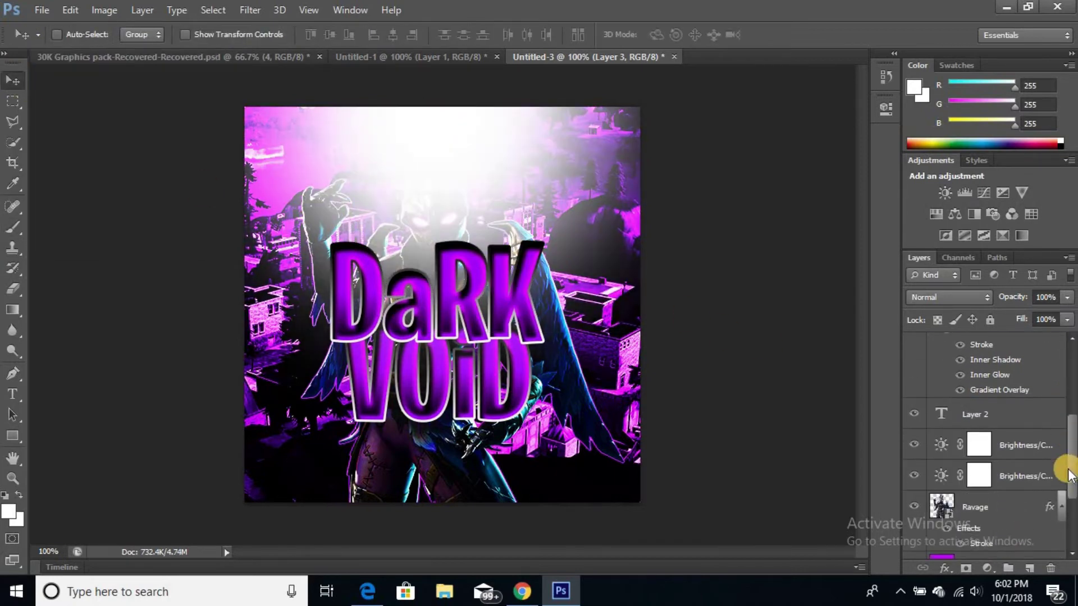
{"action": "mouse_move", "coordinate": [988, 517]}
{"action": "left_mouse_down"}
{"action": "mouse_move", "coordinate": [983, 339]}
{"action": "mouse_move", "coordinate": [961, 508]}
{"action": "left_mouse_up"}
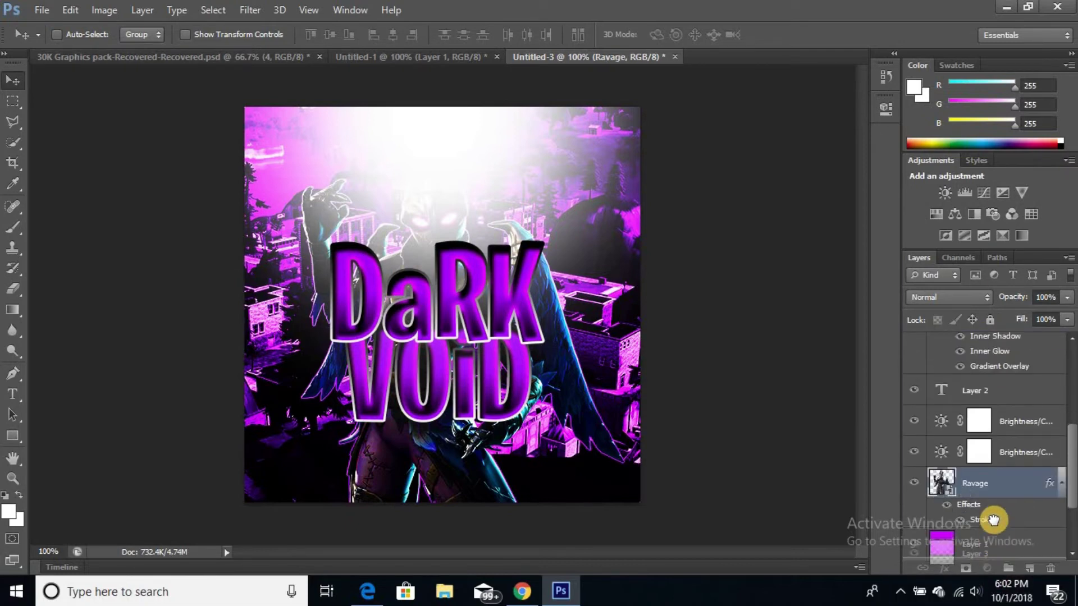
{"action": "left_click_drag", "start_coordinate": [1008, 402], "coordinate": [995, 525]}
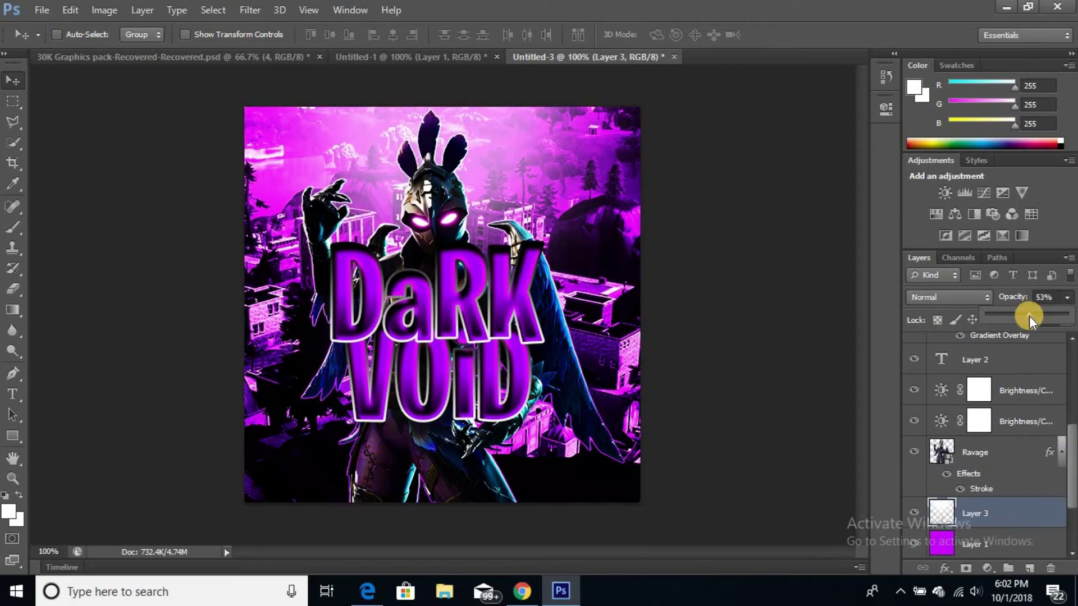
{"action": "left_click_drag", "start_coordinate": [1028, 315], "coordinate": [1003, 311]}
Brighten the bottom-left and bottom-right corners with white.
{"action": "left_click", "coordinate": [12, 227]}
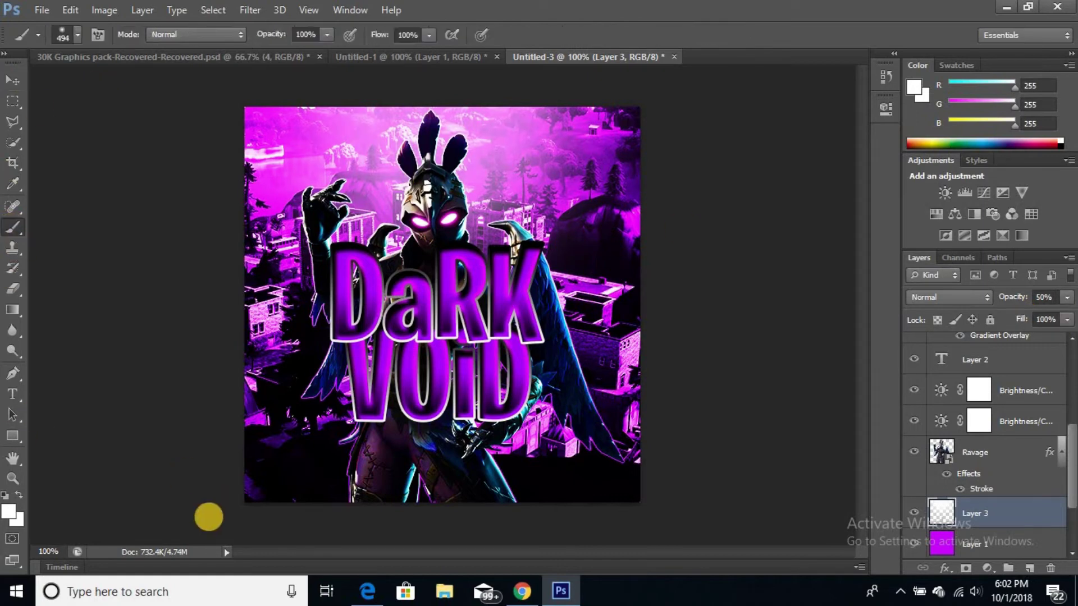
{"action": "left_click", "coordinate": [223, 514]}
{"action": "left_click", "coordinate": [667, 518]}
{"action": "left_click", "coordinate": [12, 80]}
{"action": "left_click_drag", "start_coordinate": [1065, 473], "coordinate": [1055, 426]}
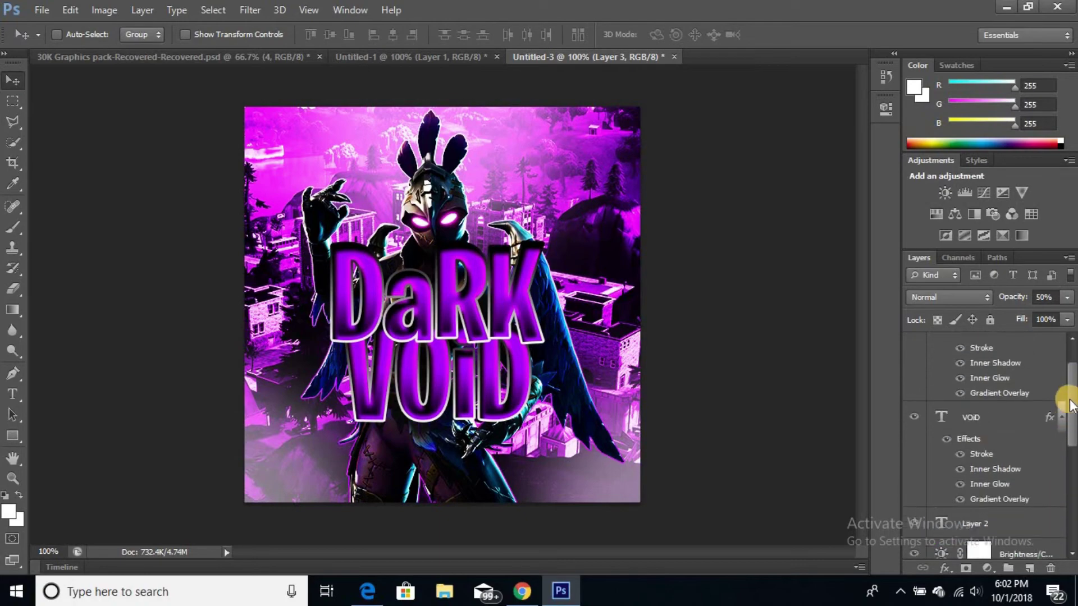
Duplicate flare layer 4 from the 30K Graphics pack into Untitled-3.
{"action": "left_click", "coordinate": [240, 57]}
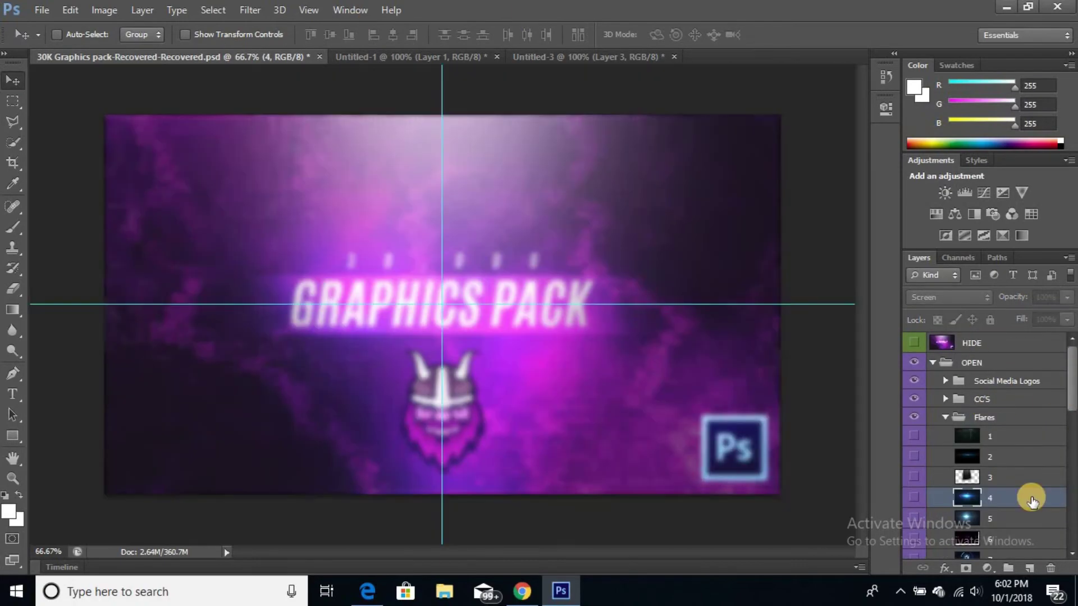
{"action": "right_click", "coordinate": [1029, 490]}
{"action": "left_click", "coordinate": [780, 48]}
{"action": "left_click", "coordinate": [561, 235]}
{"action": "left_click", "coordinate": [531, 278]}
{"action": "left_click", "coordinate": [663, 175]}
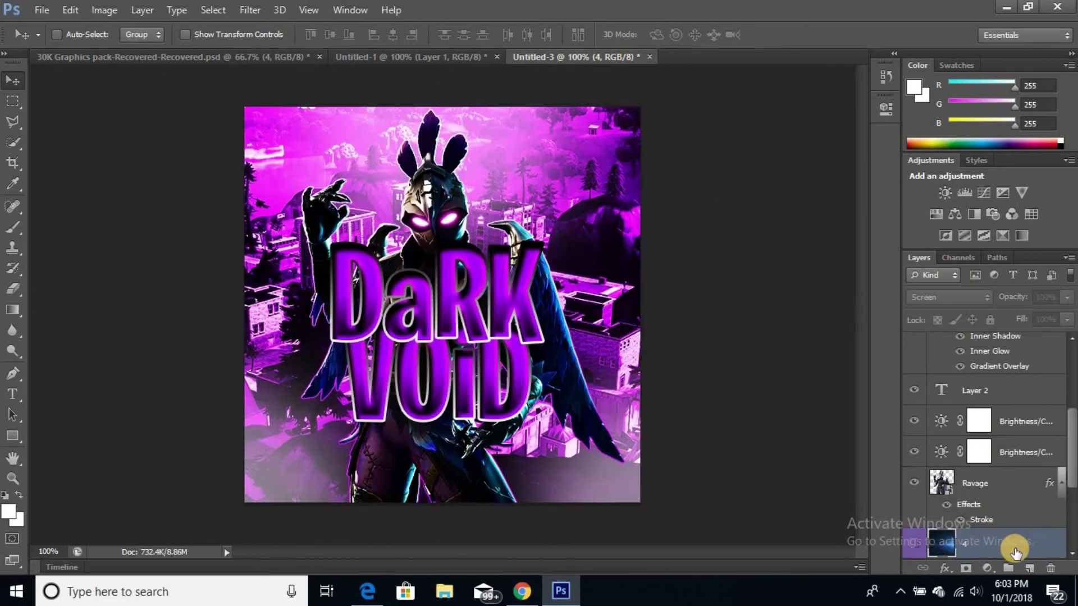
Place flare layer 4 below Layer 3 at 50% opacity.
{"action": "left_click_drag", "start_coordinate": [1016, 553], "coordinate": [963, 359]}
{"action": "left_click_drag", "start_coordinate": [516, 319], "coordinate": [392, 314]}
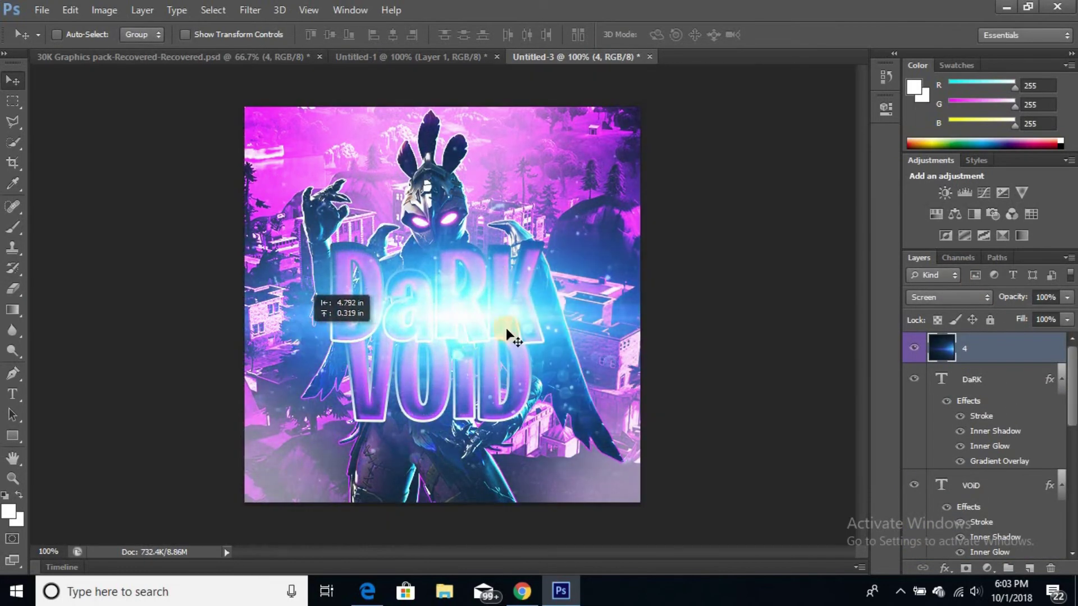
{"action": "mouse_move", "coordinate": [941, 348]}
{"action": "left_mouse_down"}
{"action": "mouse_move", "coordinate": [1006, 565]}
{"action": "mouse_move", "coordinate": [1005, 418]}
{"action": "left_mouse_up"}
{"action": "left_click_drag", "start_coordinate": [1005, 484], "coordinate": [1005, 514]}
{"action": "left_click", "coordinate": [1067, 296]}
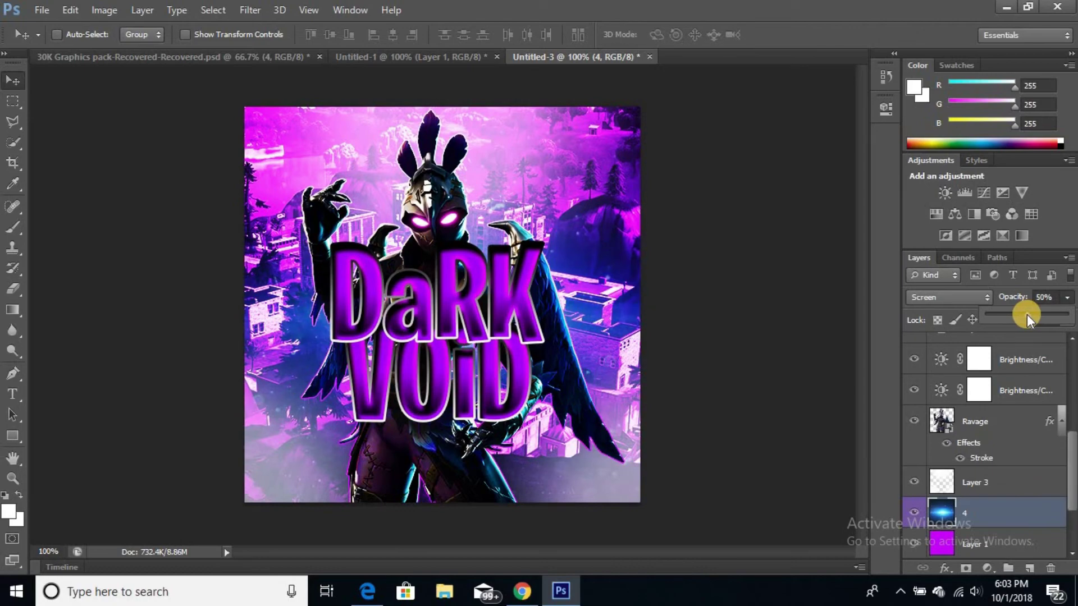
{"action": "left_click_drag", "start_coordinate": [1023, 318], "coordinate": [1019, 316]}
Zoom in around the character and shift the flare glow slightly left.
{"action": "left_click", "coordinate": [14, 482]}
{"action": "left_click_drag", "start_coordinate": [391, 145], "coordinate": [404, 129]}
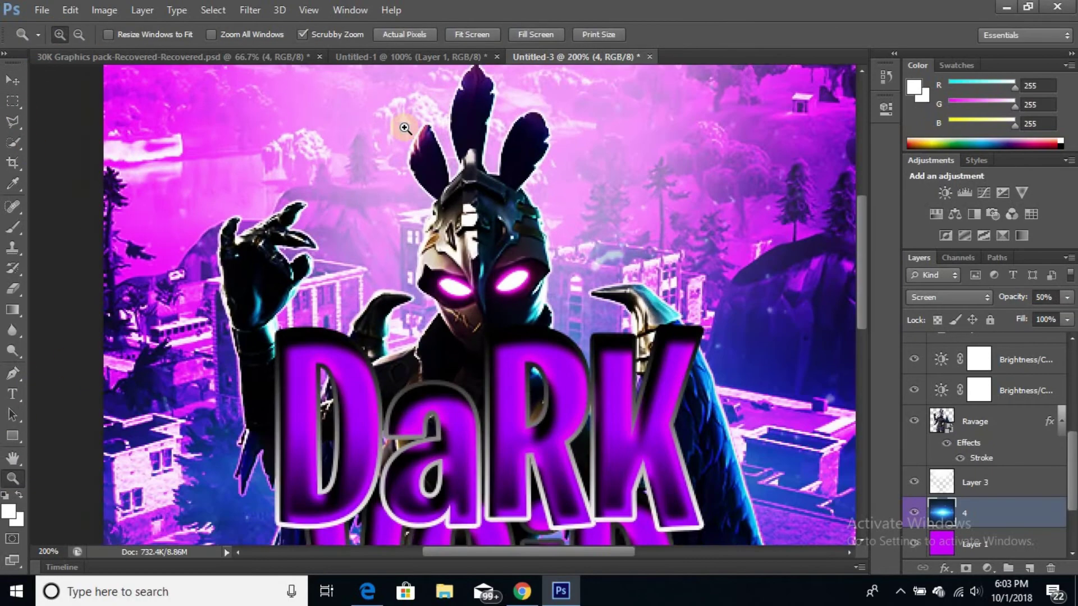
{"action": "left_click_drag", "start_coordinate": [516, 263], "coordinate": [461, 252]}
{"action": "left_click", "coordinate": [12, 478]}
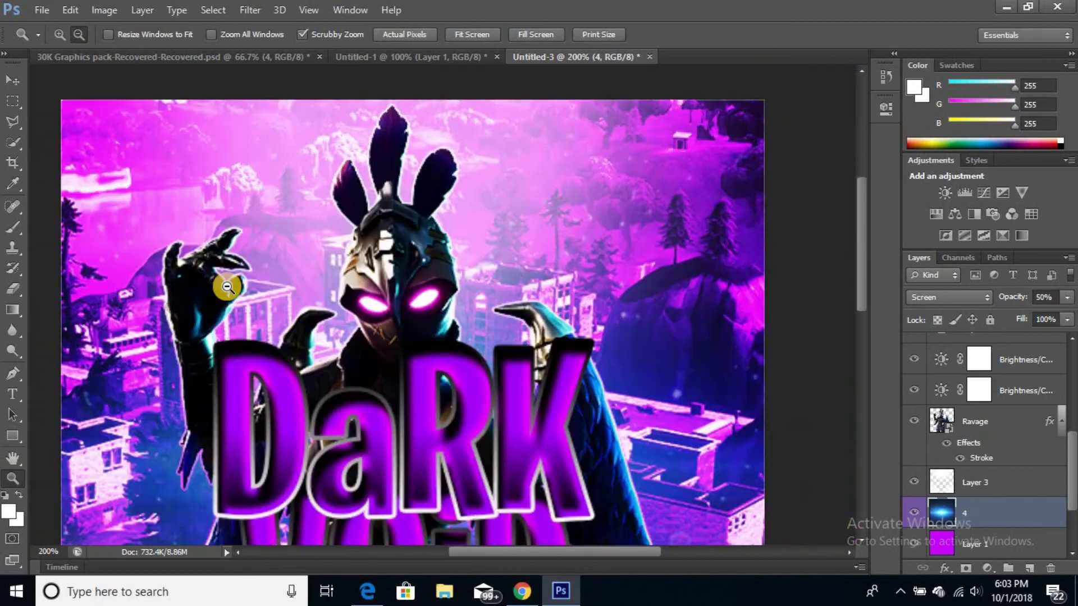
{"action": "left_click_drag", "start_coordinate": [275, 125], "coordinate": [57, 113]}
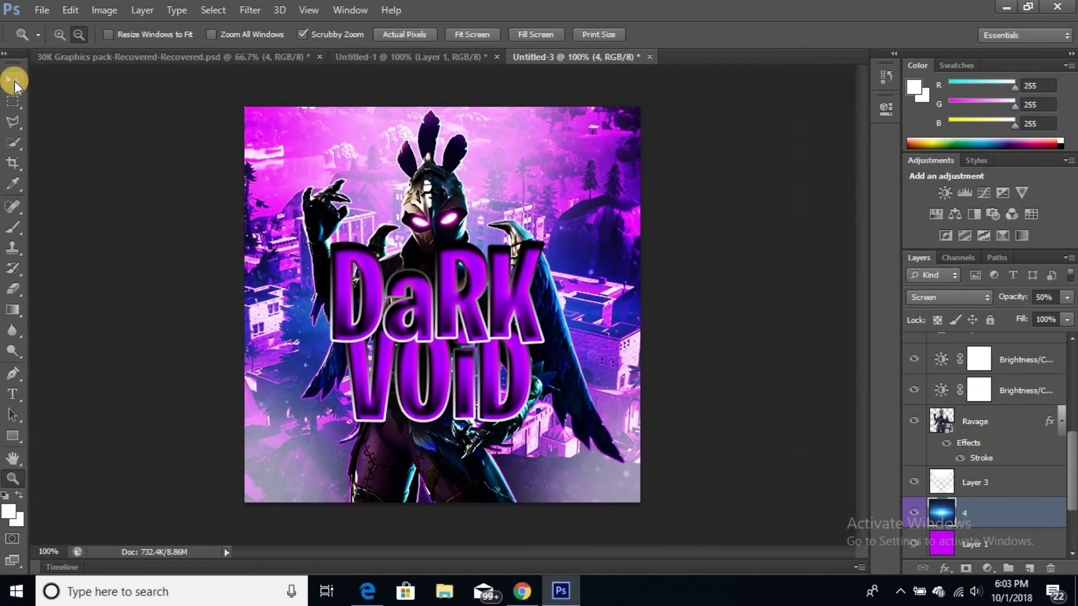
Select both the DaRK and VOiD text layers.
{"action": "left_click", "coordinate": [12, 81]}
{"action": "scroll", "coordinate": [988, 437], "scroll_direction": "down", "scroll_amount": 3}
{"action": "scroll", "coordinate": [988, 393], "scroll_direction": "up", "scroll_amount": 1}
{"action": "left_click", "coordinate": [999, 348]}
{"action": "left_click", "coordinate": [999, 455], "text": "shift"}
Merge DaRK and VOiD into one layer with a 100% black drop shadow: distance 0, spread 44, size 33.
{"action": "left_click", "coordinate": [142, 10]}
{"action": "left_click", "coordinate": [228, 497]}
{"action": "double_click", "coordinate": [1007, 349]}
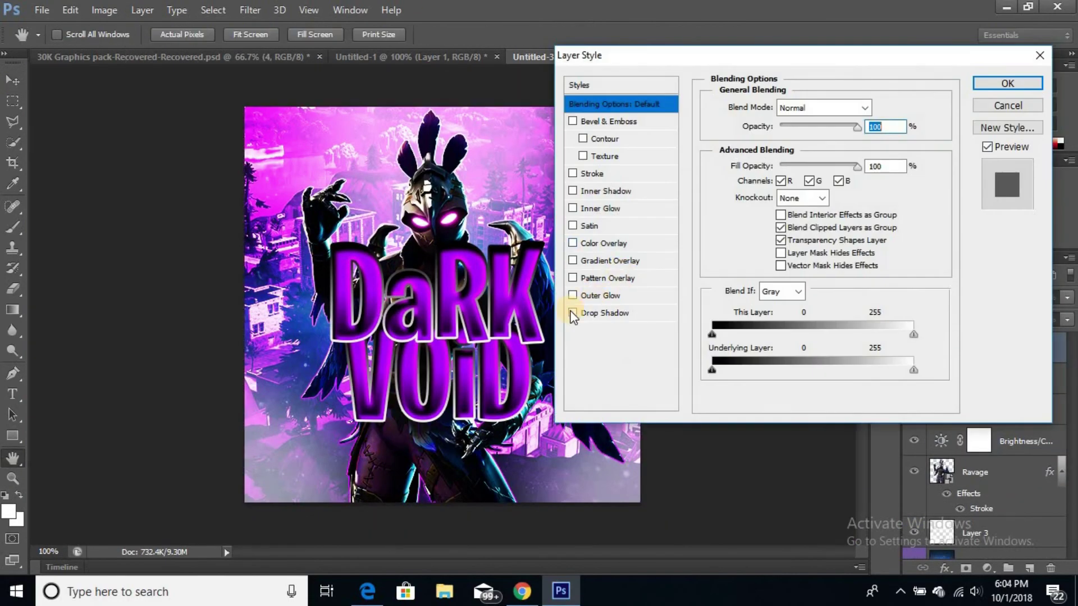
{"action": "left_click", "coordinate": [573, 313]}
{"action": "left_click_drag", "start_coordinate": [827, 125], "coordinate": [847, 126]}
{"action": "left_click", "coordinate": [888, 176]}
{"action": "left_click", "coordinate": [884, 193]}
{"action": "type", "text": "44"}
{"action": "key", "text": "BackSpace"}
{"action": "type", "text": "33"}
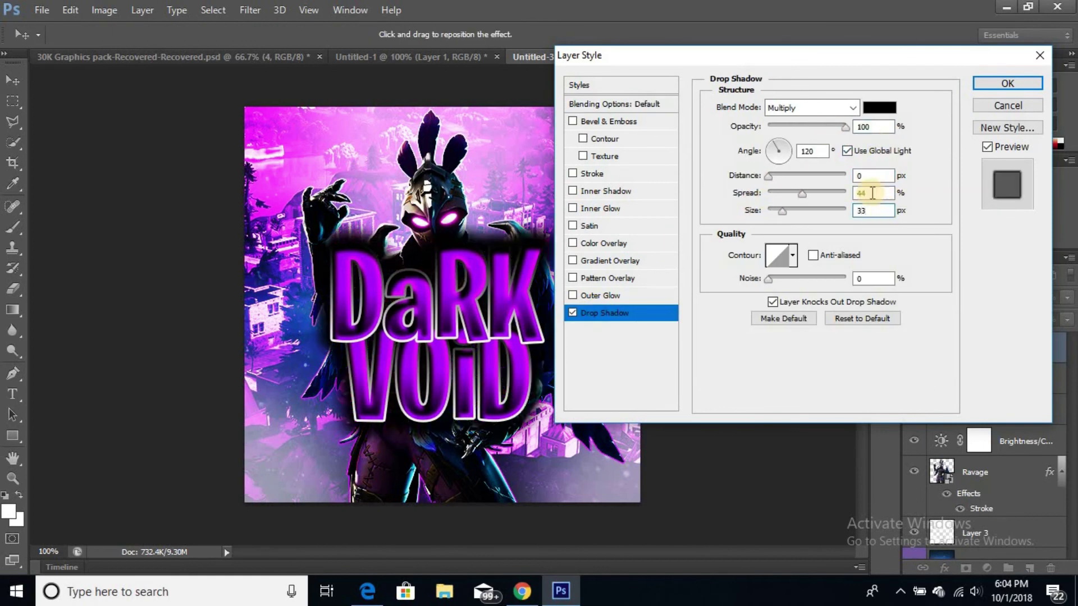
{"action": "left_click", "coordinate": [991, 85]}
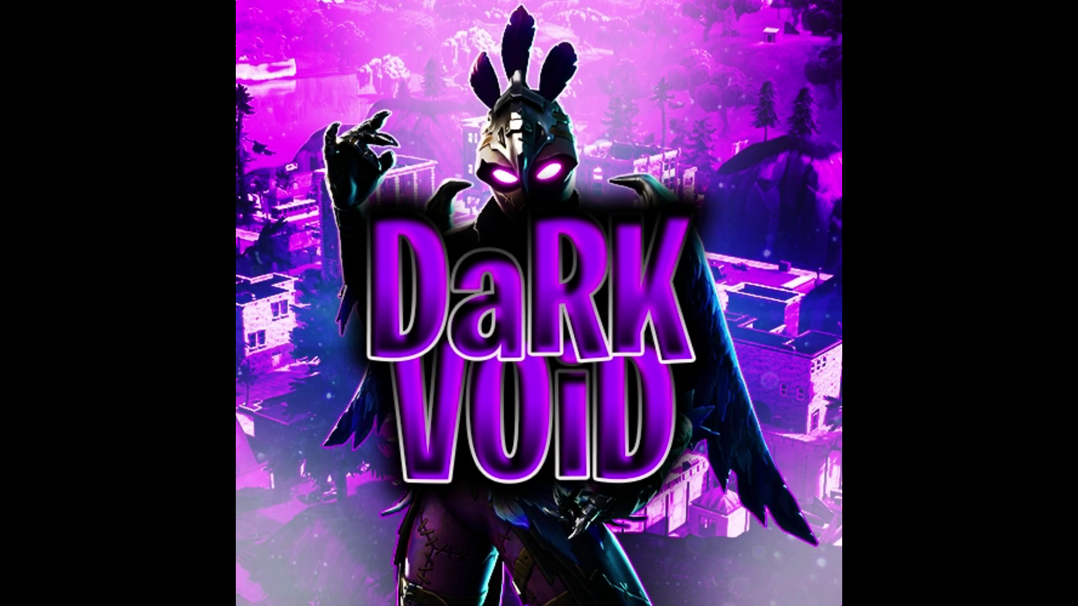